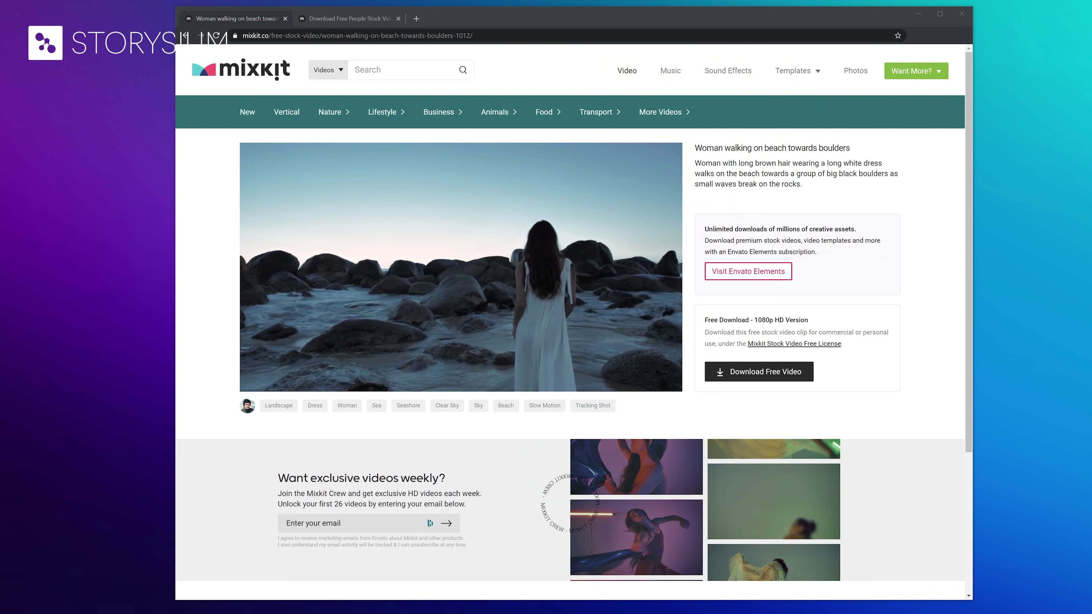
Step: Download the free 1080p HD beach-boulders clip from Mixkit
{"action": "left_click", "coordinate": [728, 373]}
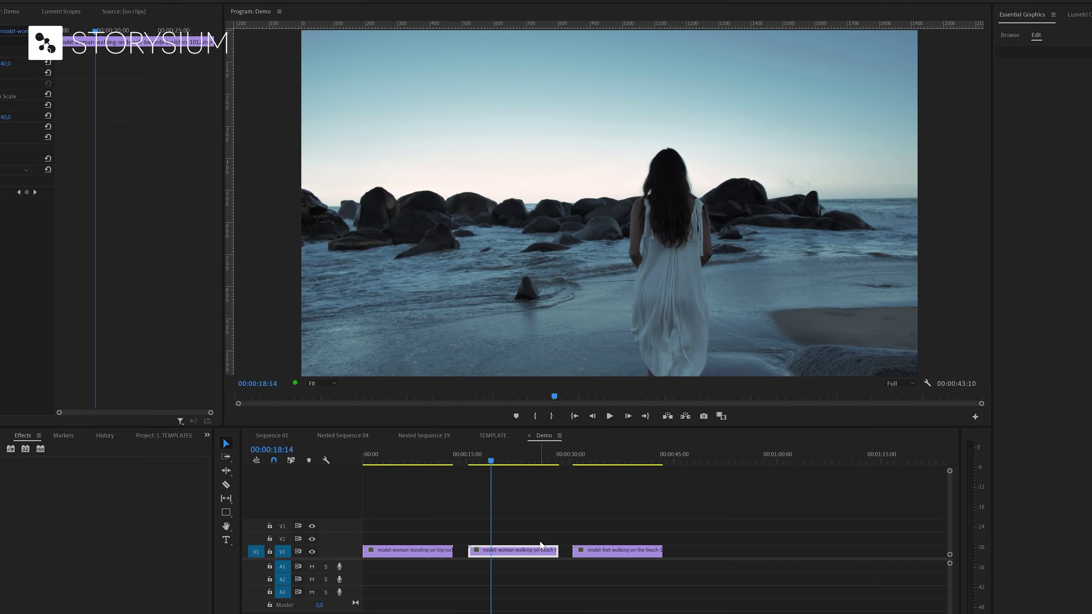
Step: Preview the sequence, park at 00:00:07:19, and stack the walking clip on V2 above the rocks clip
{"action": "left_click", "coordinate": [370, 459]}
{"action": "left_click_drag", "start_coordinate": [369, 459], "coordinate": [613, 502]}
{"action": "key", "text": "space"}
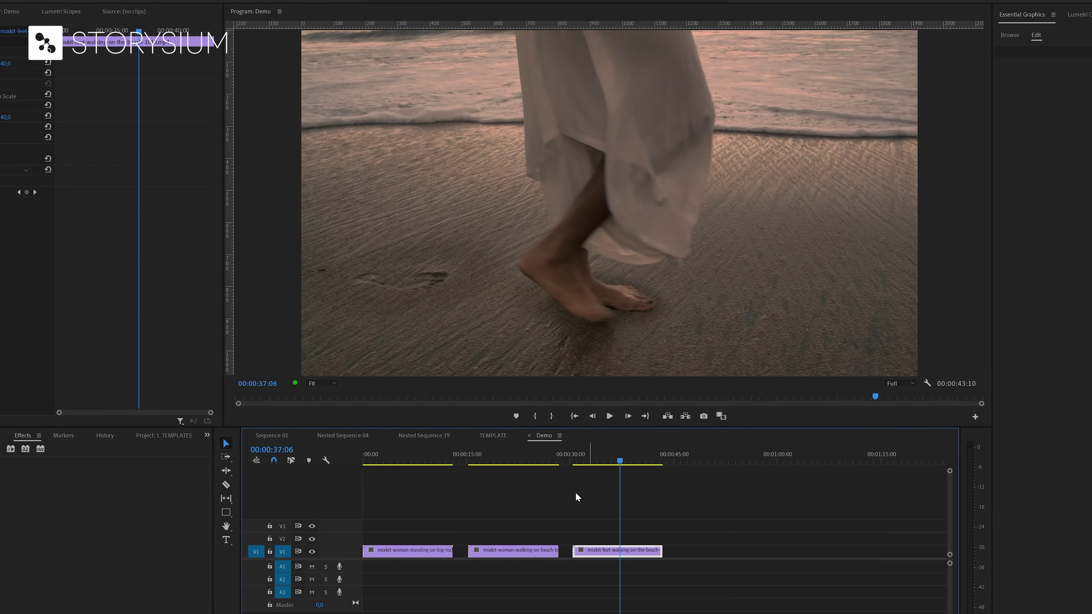
{"action": "left_click", "coordinate": [418, 461]}
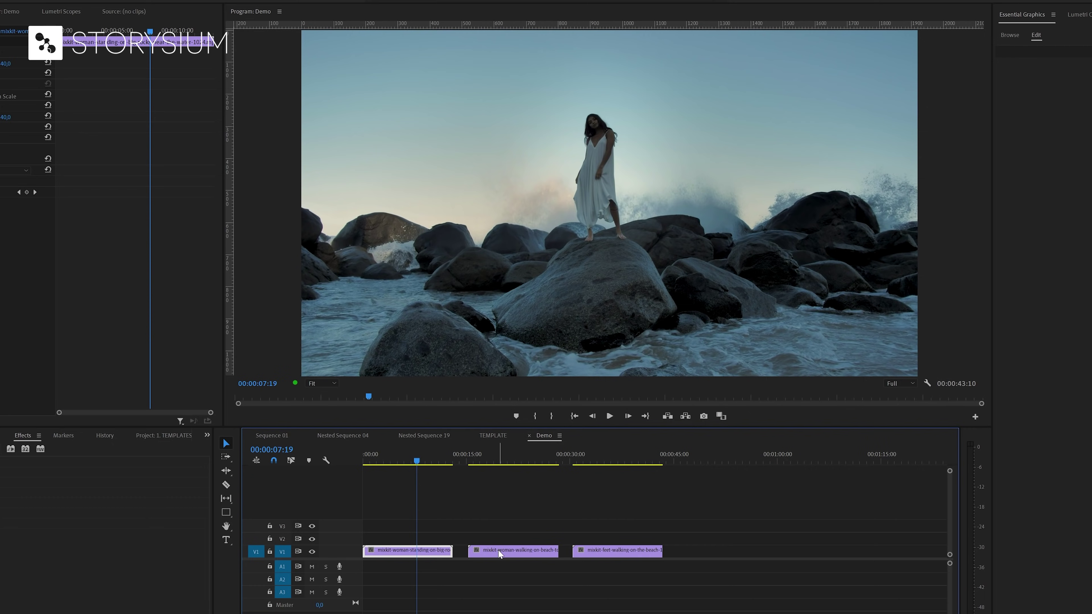
{"action": "left_click_drag", "start_coordinate": [494, 543], "coordinate": [458, 539]}
{"action": "left_click_drag", "start_coordinate": [392, 537], "coordinate": [391, 537]}
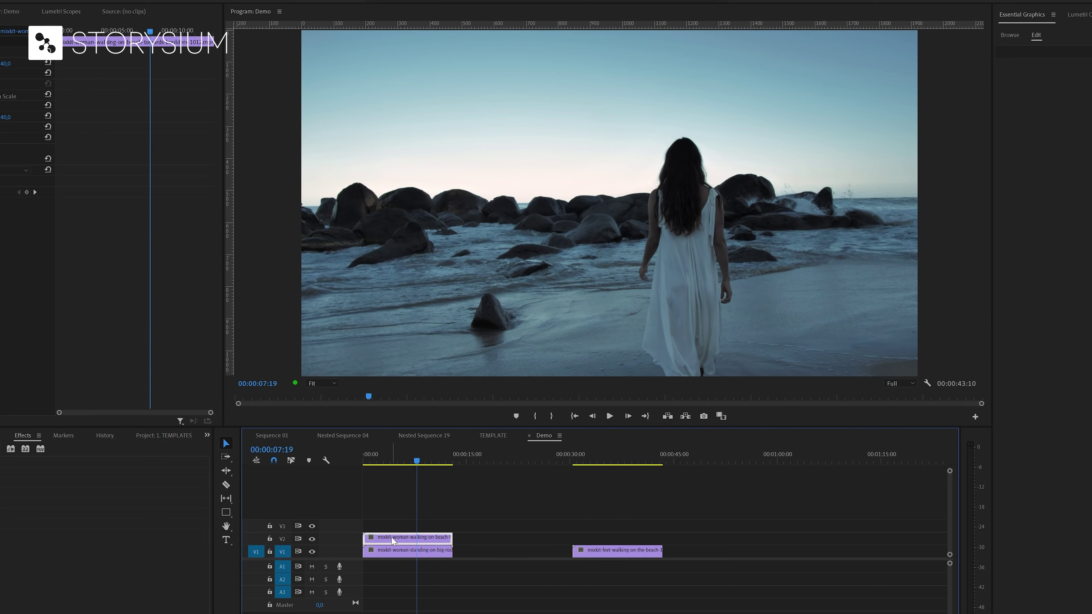
Step: Find the Crop effect and apply it to both the rocks clip and the walking clip
{"action": "left_click", "coordinate": [143, 291]}
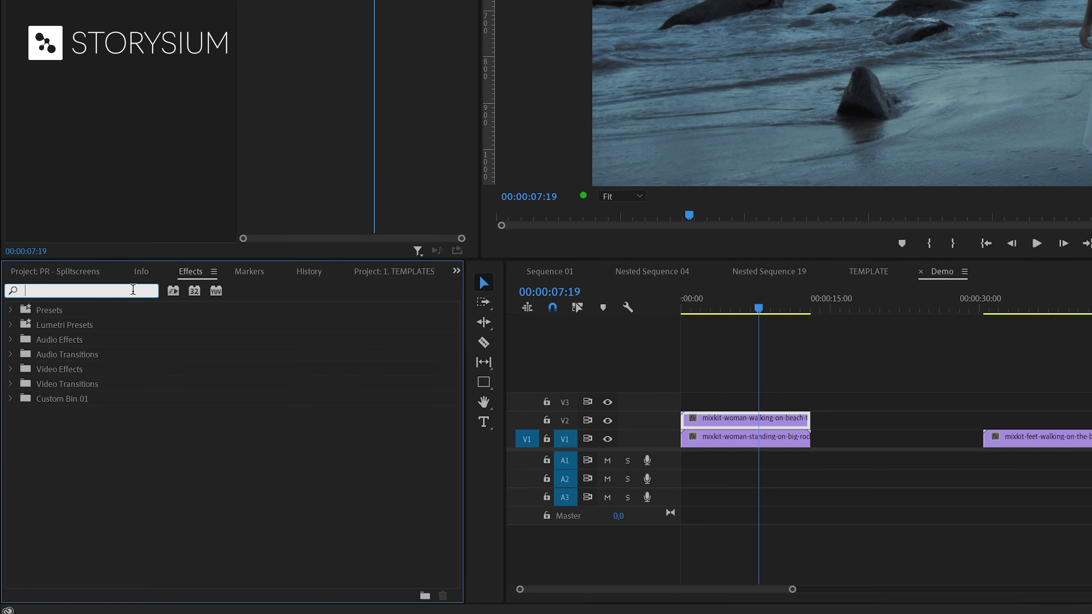
{"action": "type", "text": "crop"}
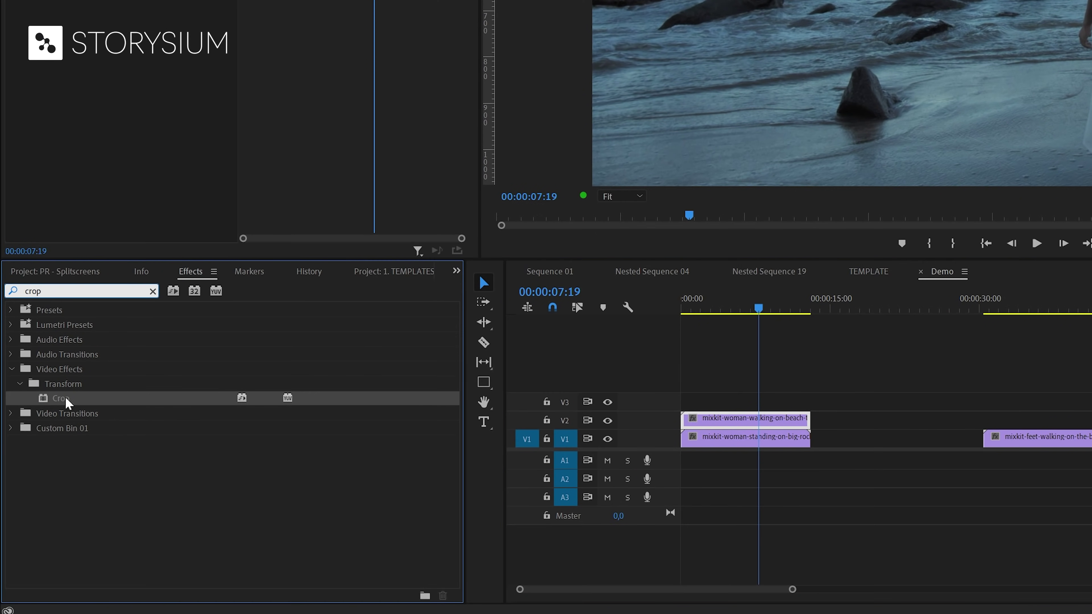
{"action": "left_click_drag", "start_coordinate": [67, 403], "coordinate": [502, 420]}
{"action": "left_click_drag", "start_coordinate": [726, 443], "coordinate": [762, 420]}
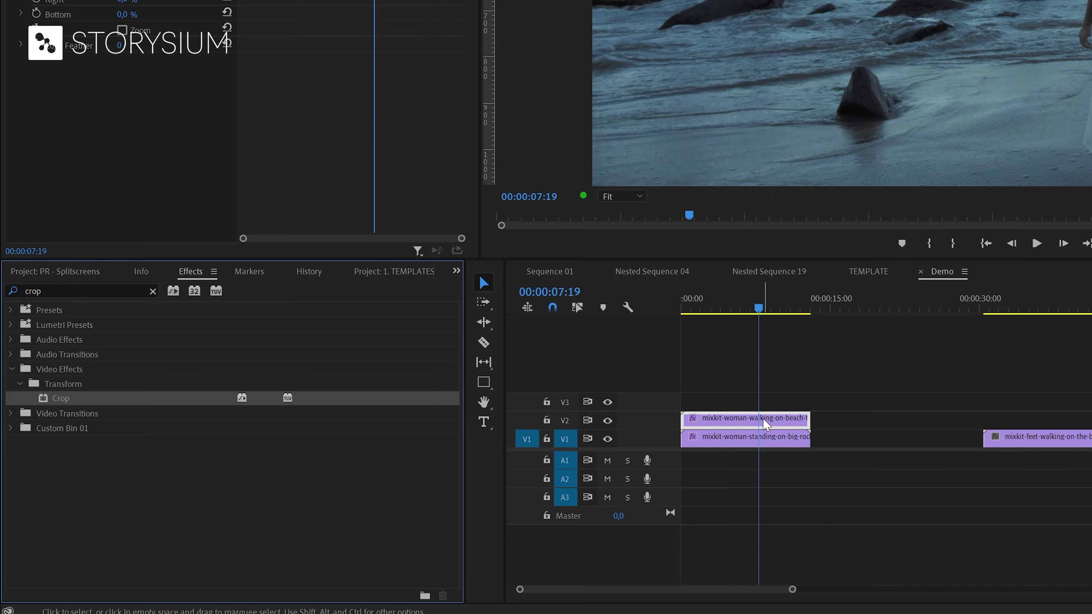
{"action": "left_click", "coordinate": [738, 417]}
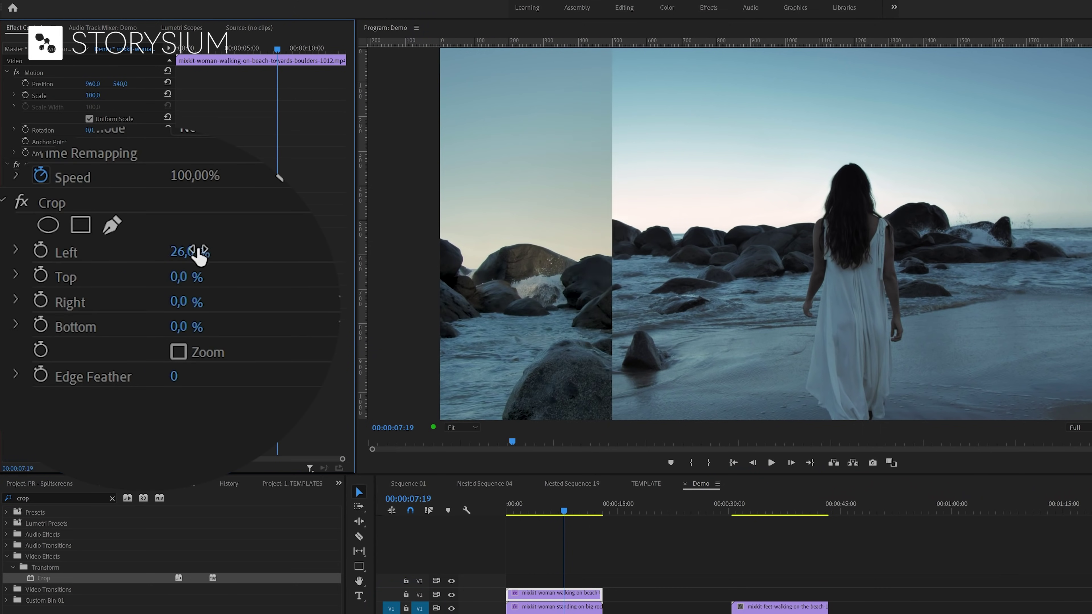
Step: Crop the walking clip 35% left and 15% right, then slide its Position X leftward
{"action": "left_click_drag", "start_coordinate": [189, 252], "coordinate": [204, 252]}
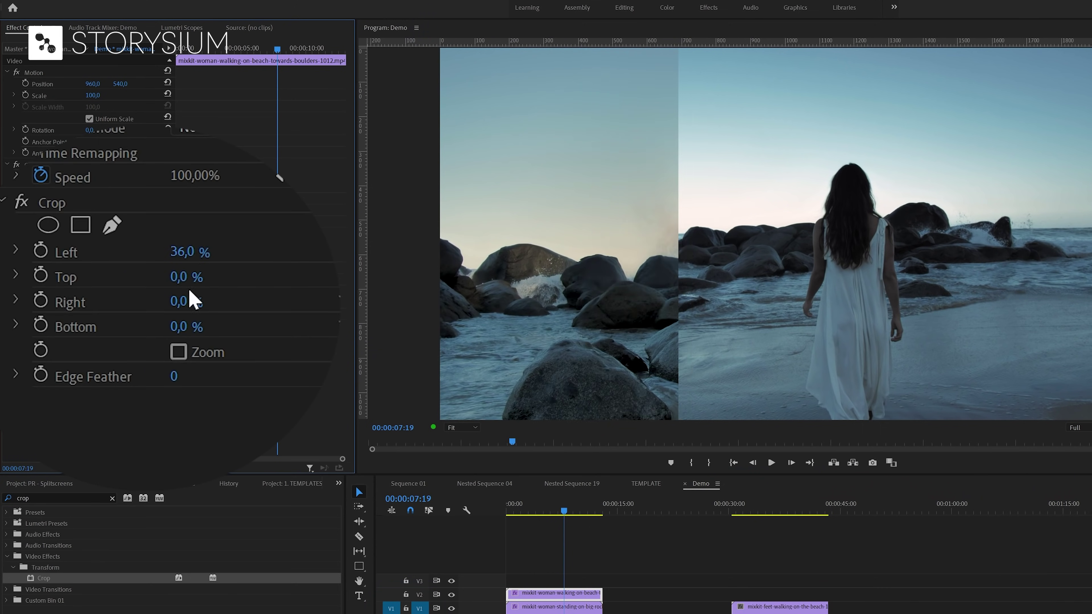
{"action": "left_click_drag", "start_coordinate": [186, 301], "coordinate": [200, 301]}
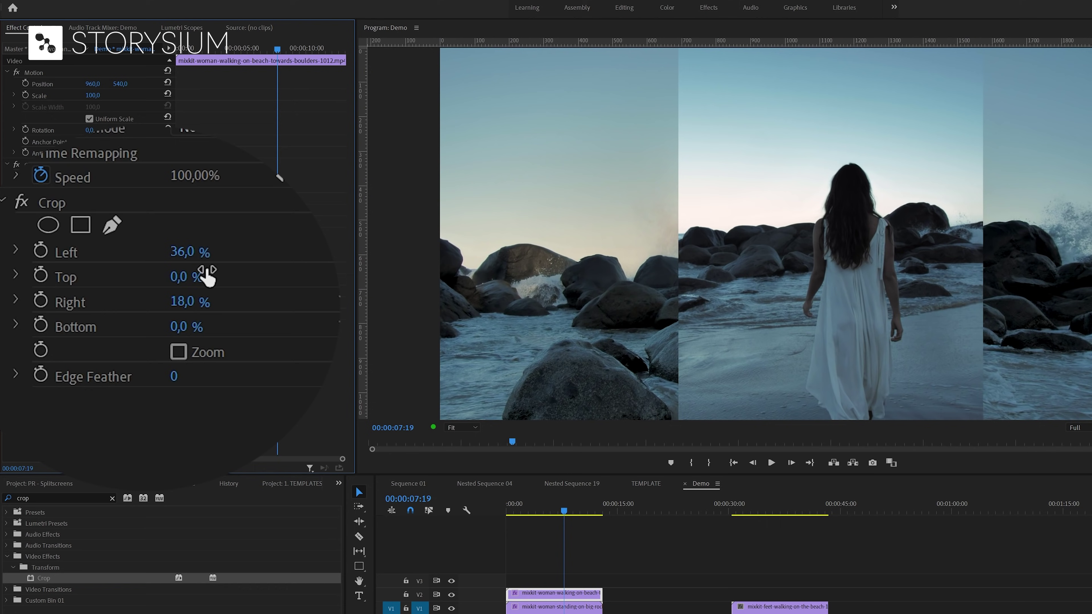
{"action": "left_click", "coordinate": [180, 278]}
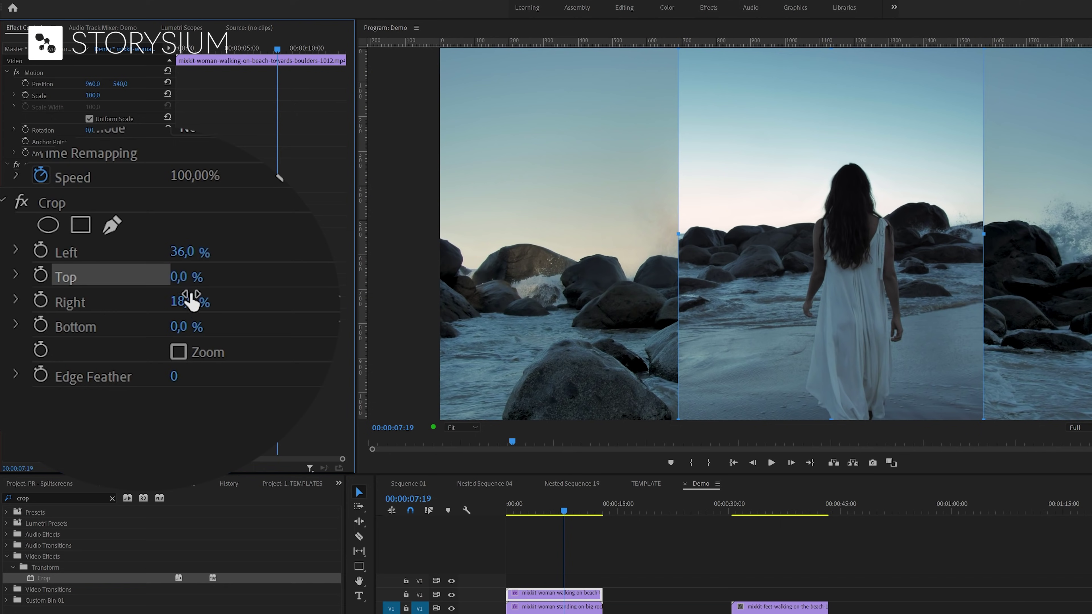
{"action": "left_click", "coordinate": [203, 250]}
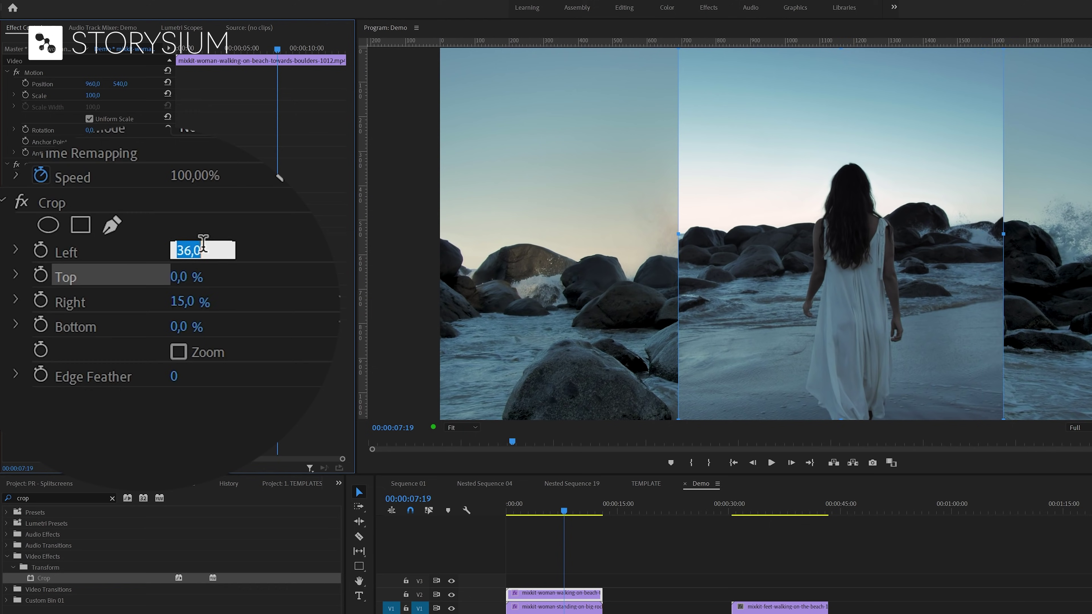
{"action": "key", "text": "Return"}
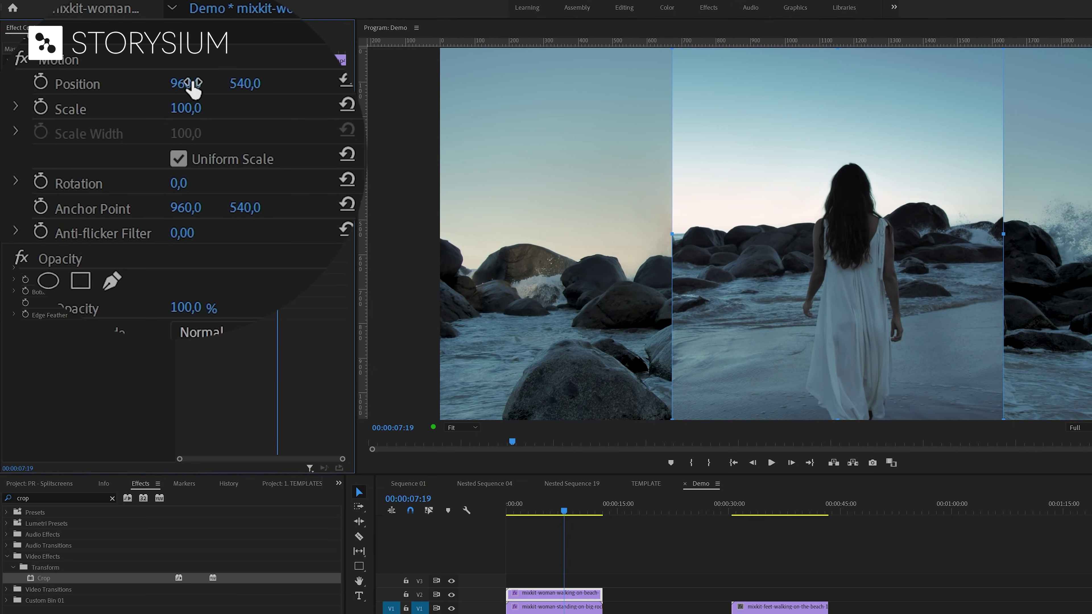
{"action": "left_click_drag", "start_coordinate": [185, 84], "coordinate": [120, 83]}
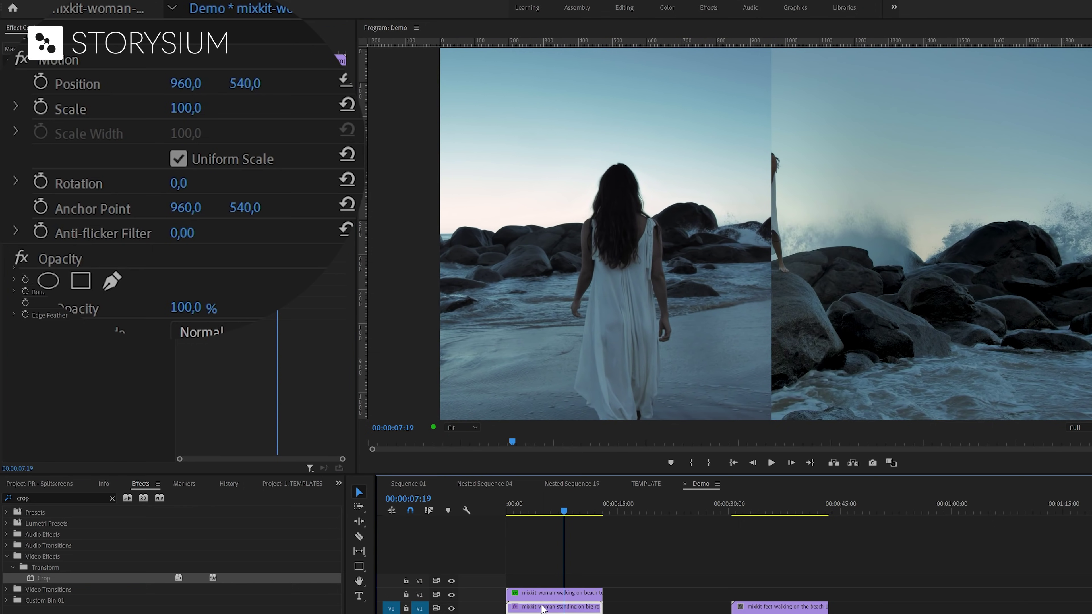
Step: Save the project and shift the rocks clip right to Position X 1440, then adjust its Left crop
{"action": "key", "text": "ctrl+s"}
{"action": "left_click_drag", "start_coordinate": [202, 83], "coordinate": [254, 84]}
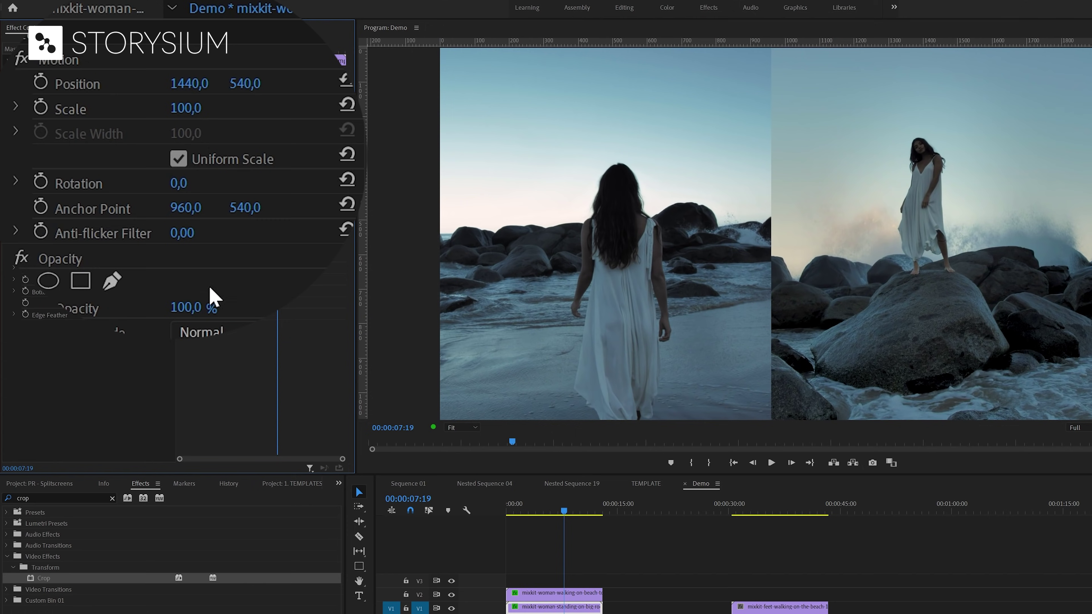
{"action": "left_click", "coordinate": [203, 244]}
Step: Open a small gap between the halves and cover it with a thin white rectangle divider
{"action": "mouse_move", "coordinate": [189, 83]}
{"action": "left_mouse_down"}
{"action": "mouse_move", "coordinate": [210, 83]}
{"action": "mouse_move", "coordinate": [198, 84]}
{"action": "left_mouse_up"}
{"action": "left_click", "coordinate": [577, 593]}
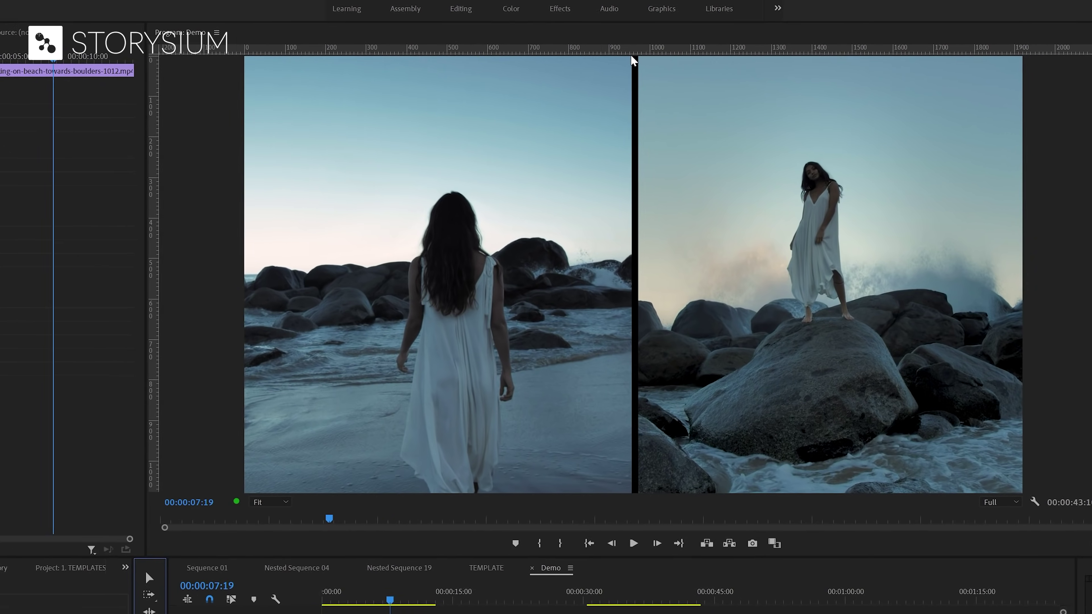
{"action": "left_click_drag", "start_coordinate": [634, 60], "coordinate": [634, 499]}
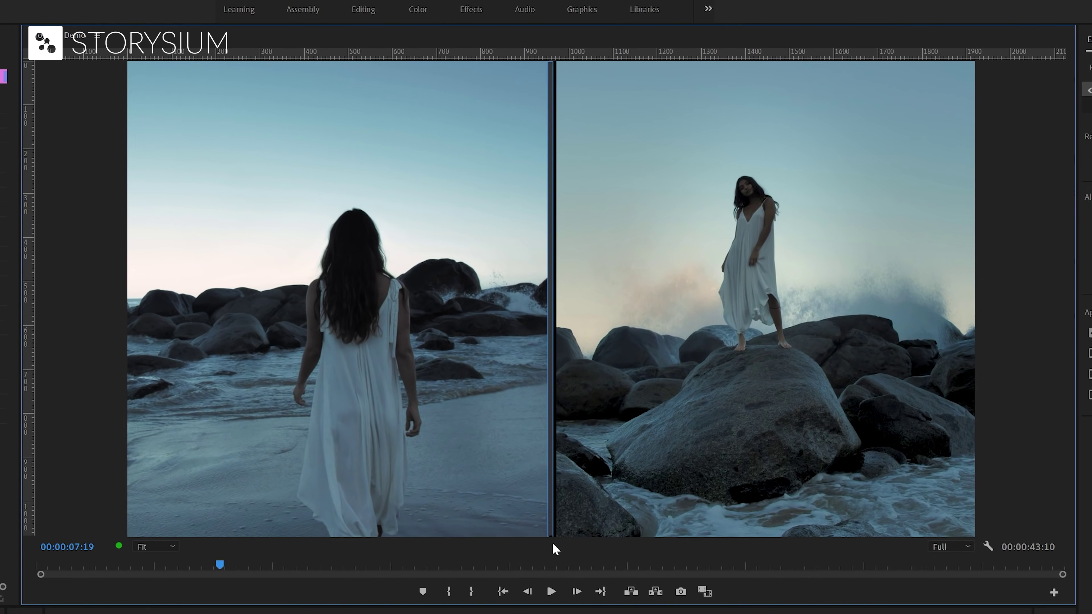
{"action": "left_click_drag", "start_coordinate": [553, 550], "coordinate": [558, 576]}
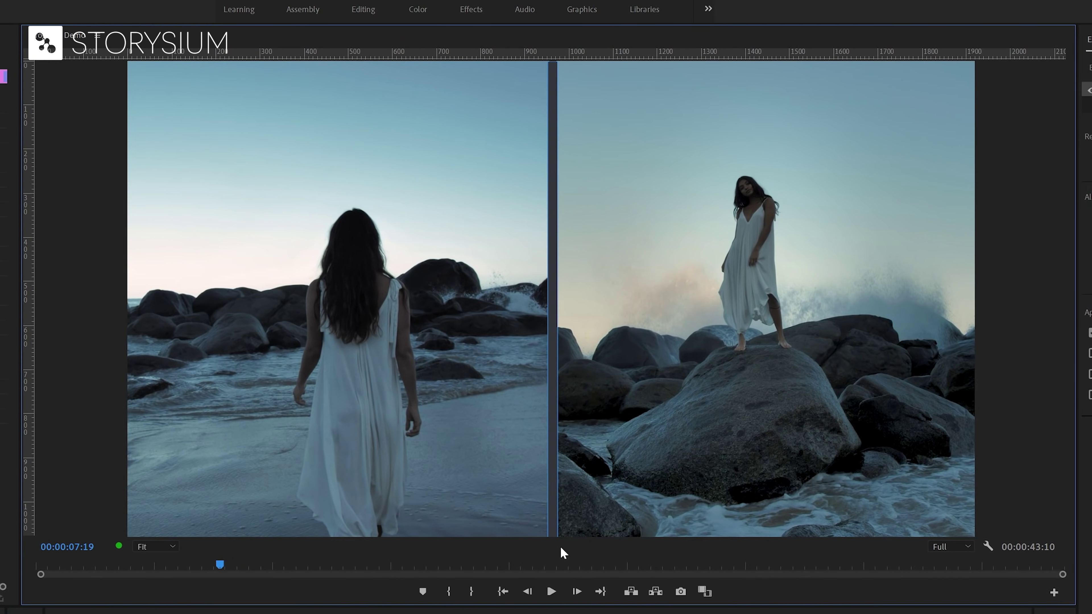
{"action": "key", "text": "v"}
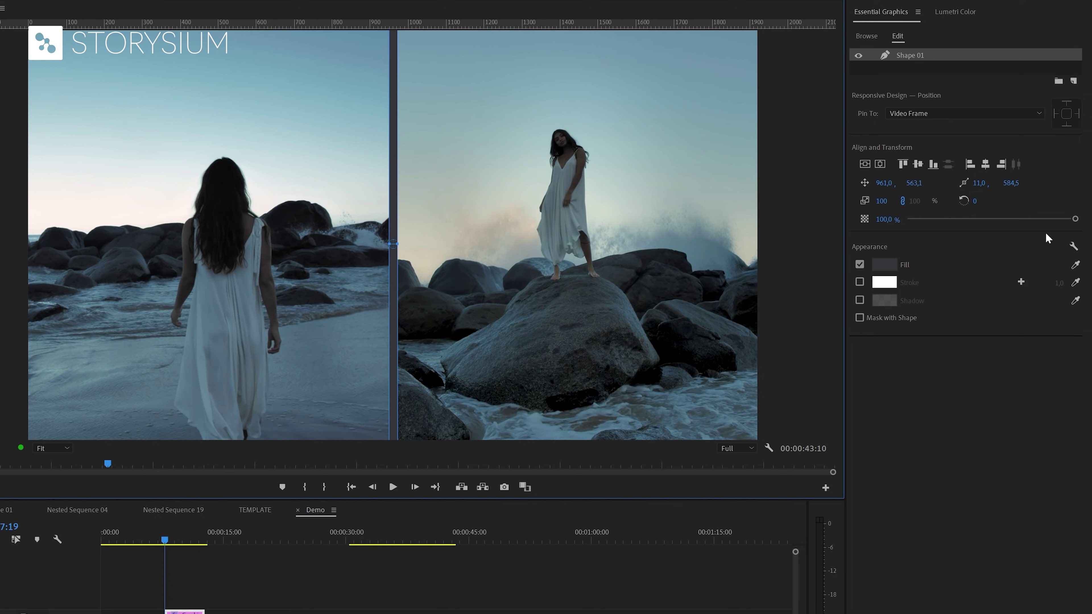
{"action": "left_click", "coordinate": [1076, 265]}
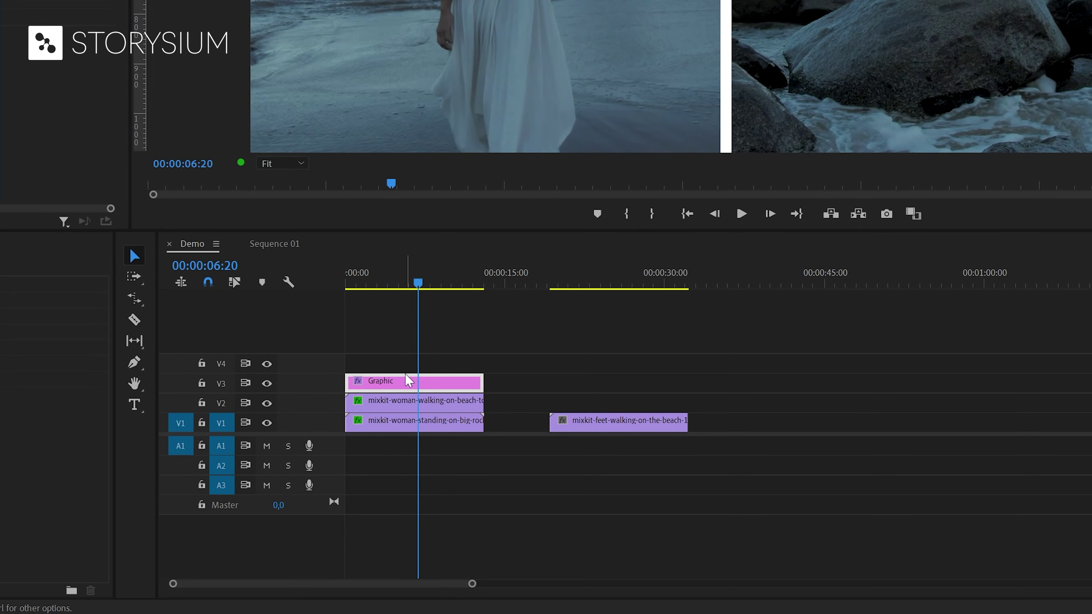
Step: Move the Graphic to V4, put the feet clip on V3 at 50% scale in the top-left
{"action": "left_click", "coordinate": [477, 532]}
{"action": "left_click_drag", "start_coordinate": [405, 377], "coordinate": [407, 367]}
{"action": "left_click_drag", "start_coordinate": [613, 428], "coordinate": [405, 386]}
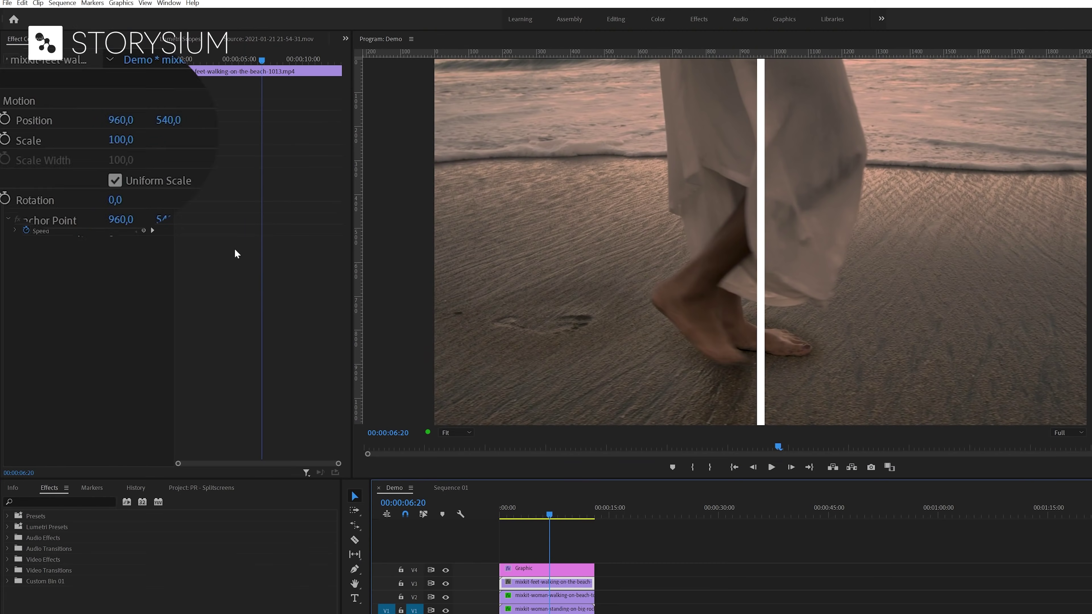
{"action": "left_click", "coordinate": [188, 146]}
{"action": "type", "text": "50"}
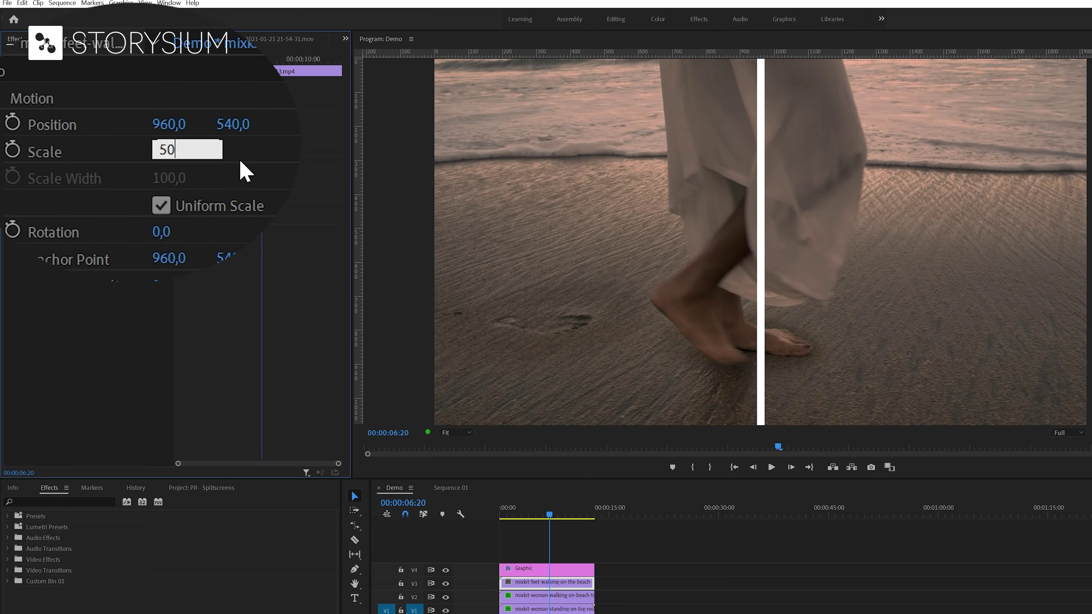
{"action": "key", "text": "Return"}
{"action": "left_click_drag", "start_coordinate": [169, 124], "coordinate": [122, 125]}
{"action": "left_click_drag", "start_coordinate": [233, 124], "coordinate": [196, 124]}
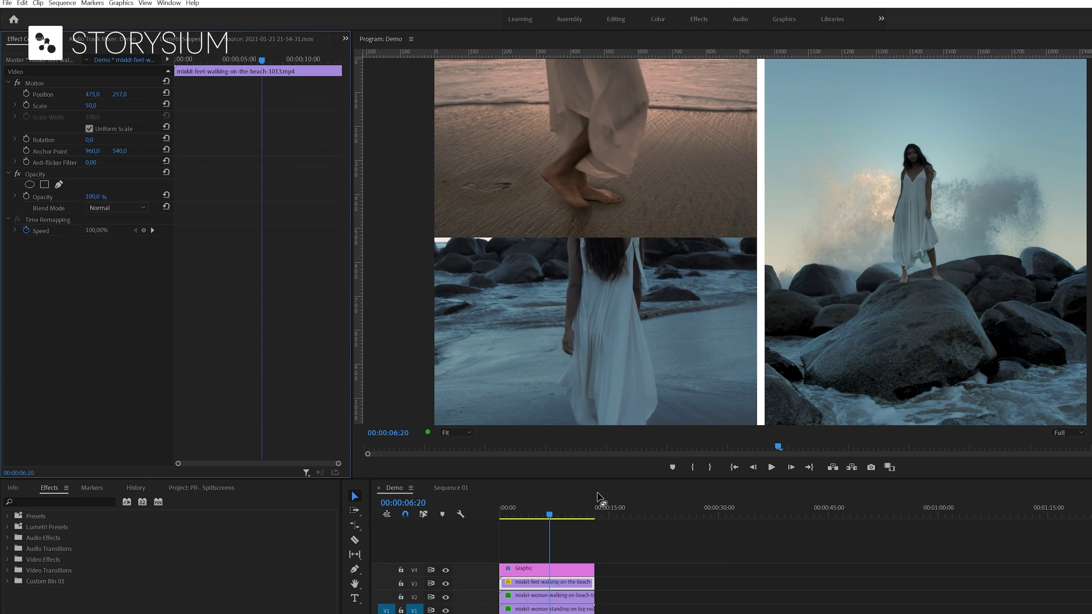
Step: Shrink the walking clip to 73% and move it down into the lower-left
{"action": "left_click", "coordinate": [576, 598]}
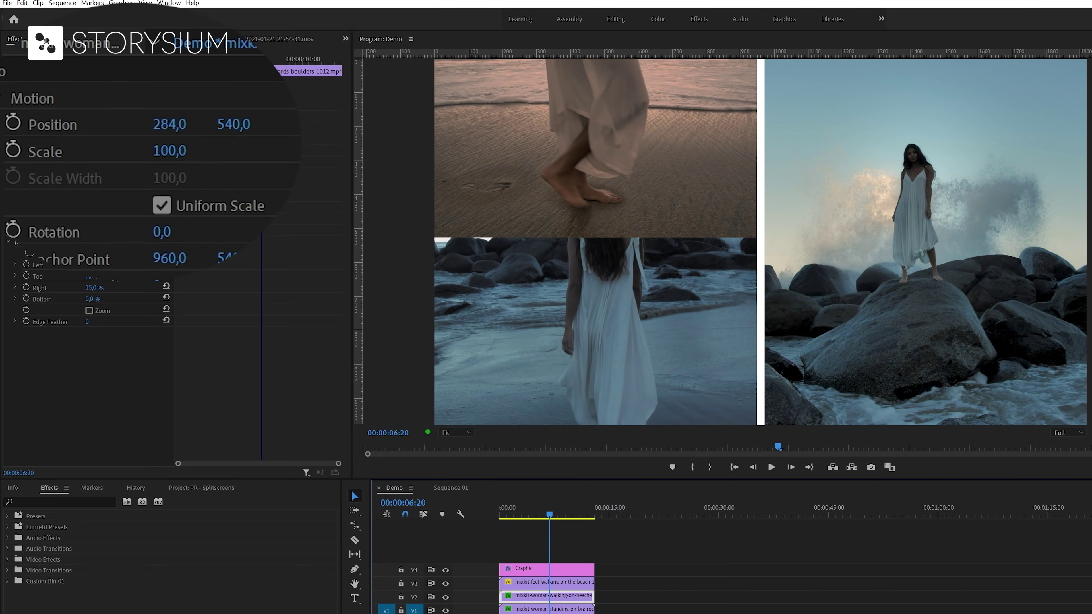
{"action": "left_click_drag", "start_coordinate": [169, 151], "coordinate": [157, 150]}
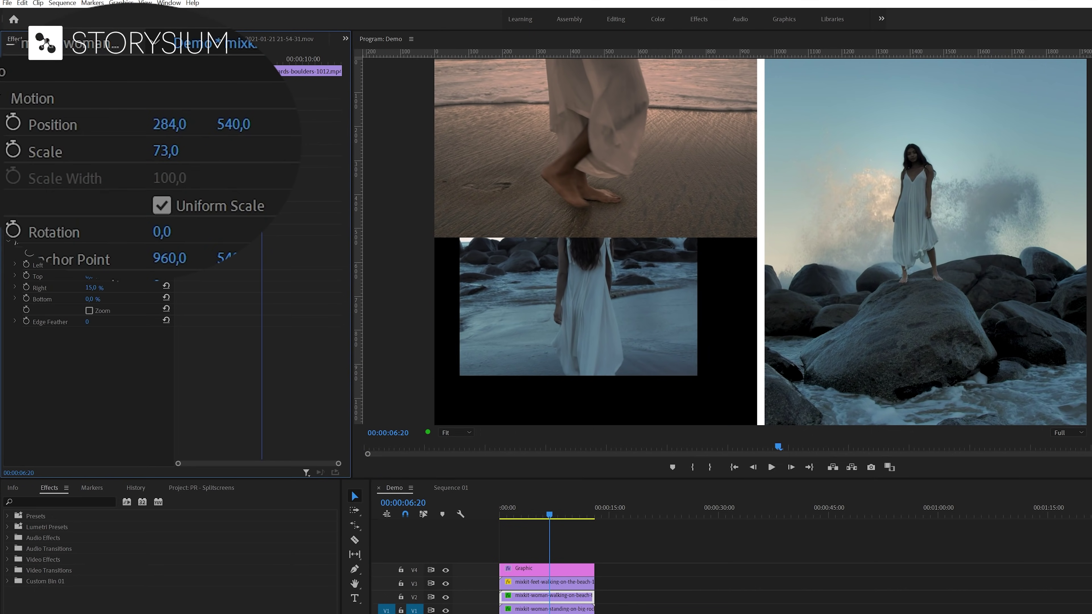
{"action": "left_click_drag", "start_coordinate": [233, 124], "coordinate": [255, 124]}
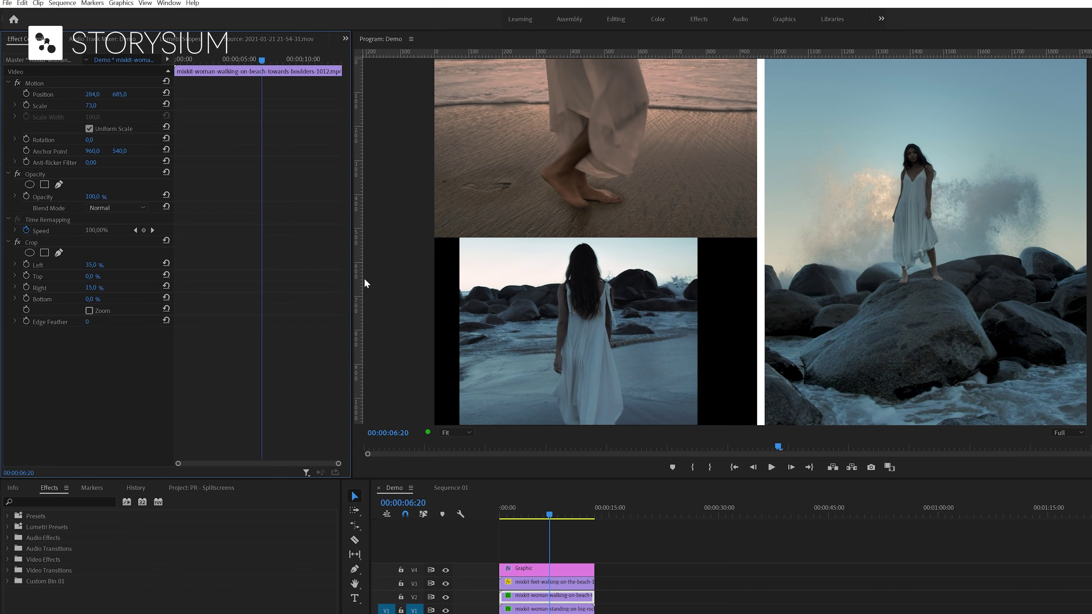
Step: Widen the walking clip's right and left crop edges so it fills the lower-left panel
{"action": "left_click", "coordinate": [41, 245]}
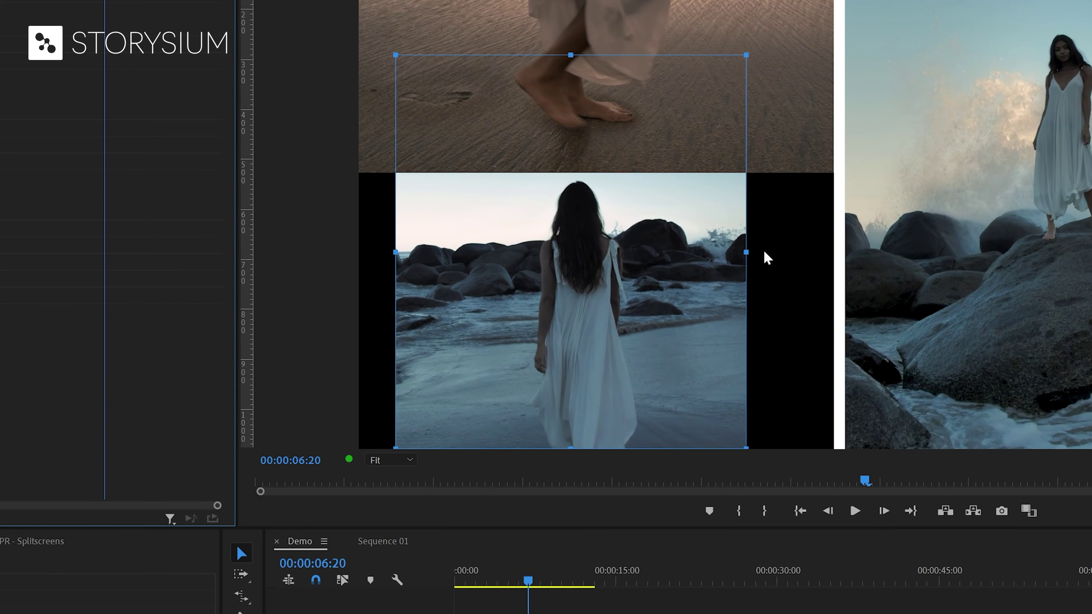
{"action": "left_click_drag", "start_coordinate": [746, 250], "coordinate": [840, 249]}
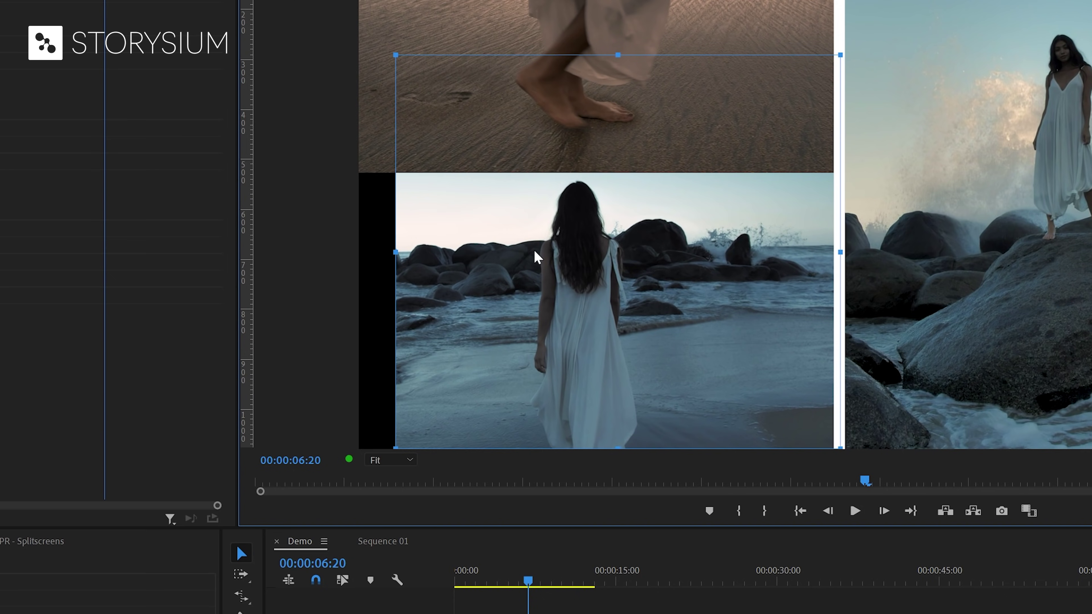
{"action": "left_click_drag", "start_coordinate": [396, 250], "coordinate": [351, 255]}
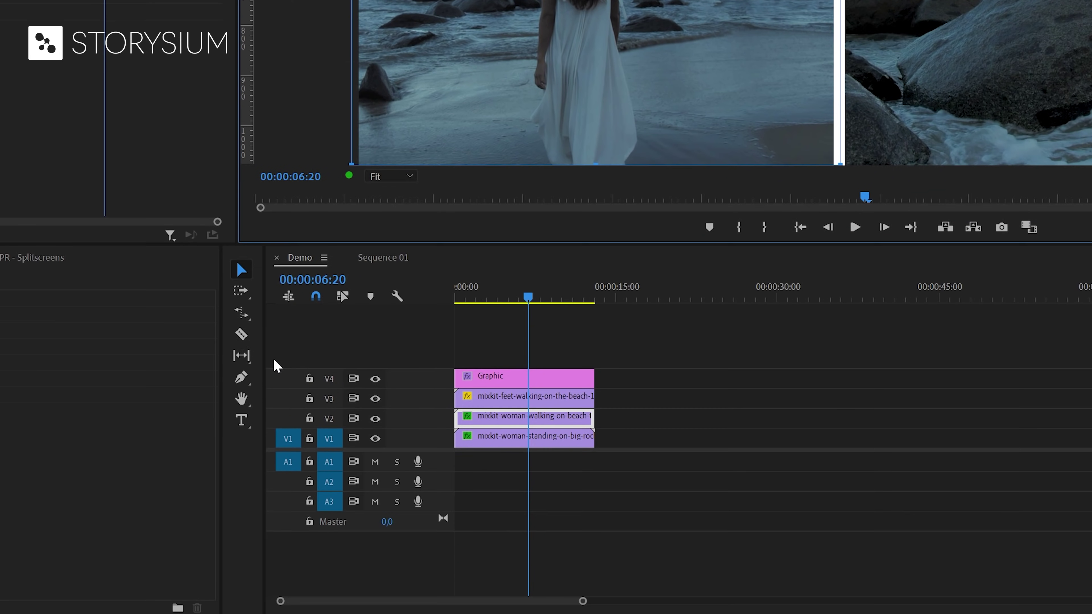
Step: Draw a thin horizontal rectangle between the feet and walking clips and fill it white
{"action": "left_click", "coordinate": [243, 378]}
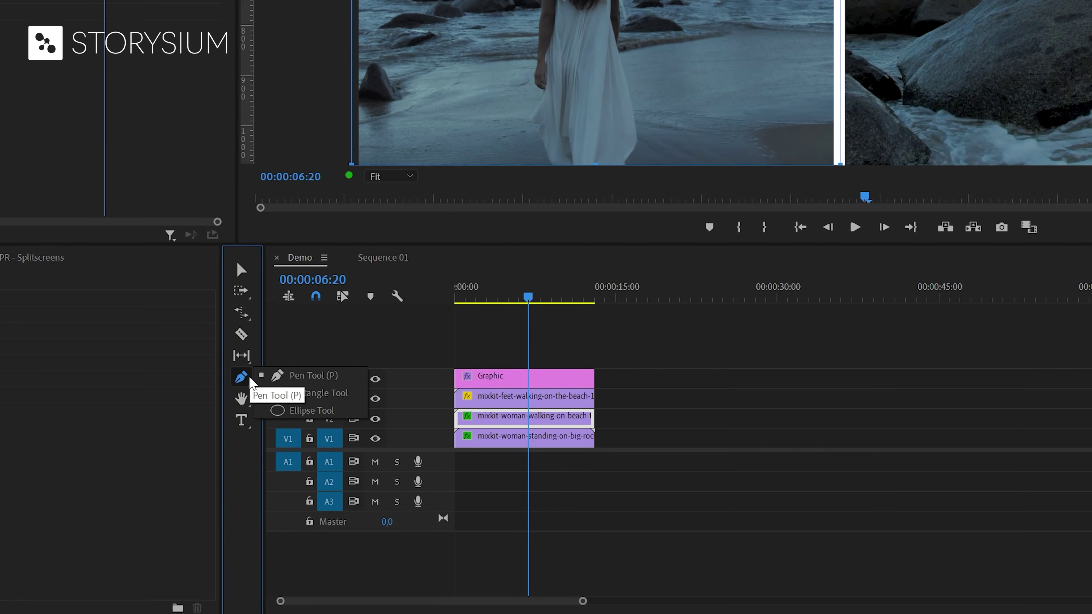
{"action": "left_click", "coordinate": [306, 397]}
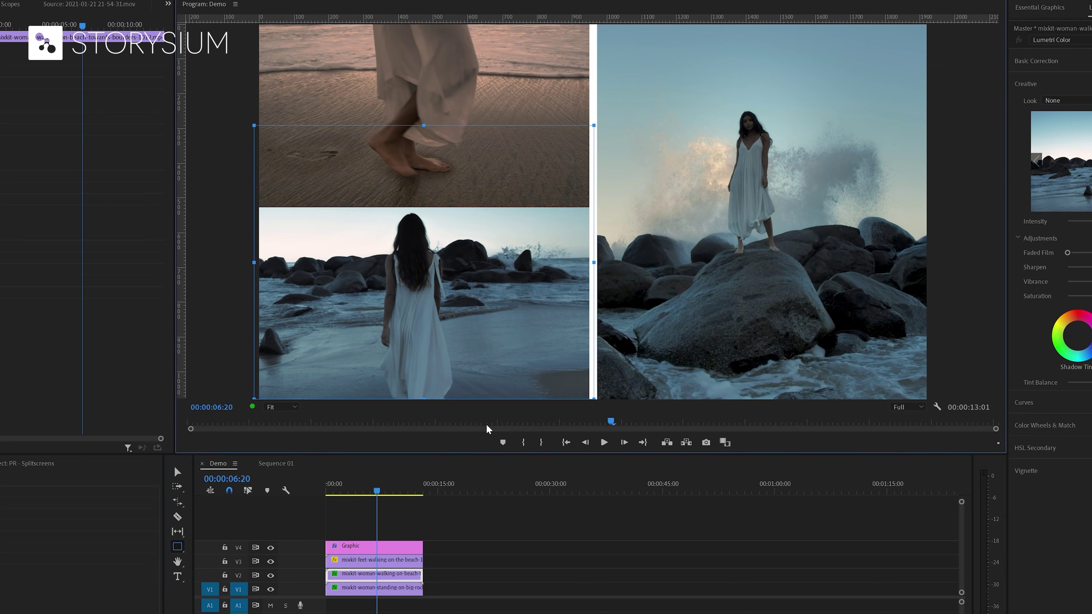
{"action": "left_click", "coordinate": [407, 545]}
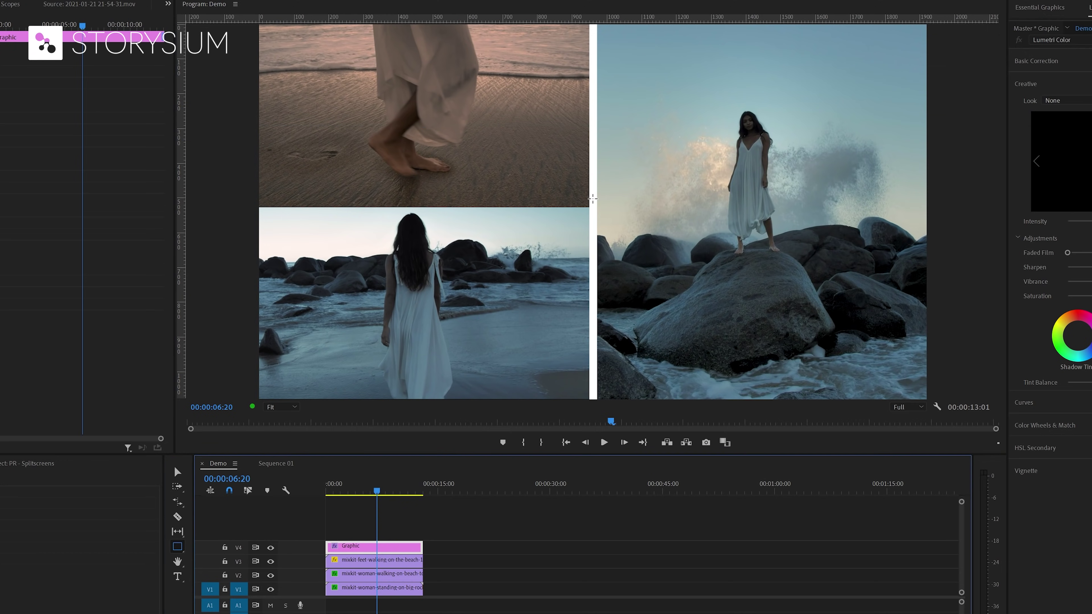
{"action": "mouse_move", "coordinate": [594, 198]}
{"action": "left_mouse_down"}
{"action": "mouse_move", "coordinate": [595, 211]}
{"action": "mouse_move", "coordinate": [247, 207]}
{"action": "left_mouse_up"}
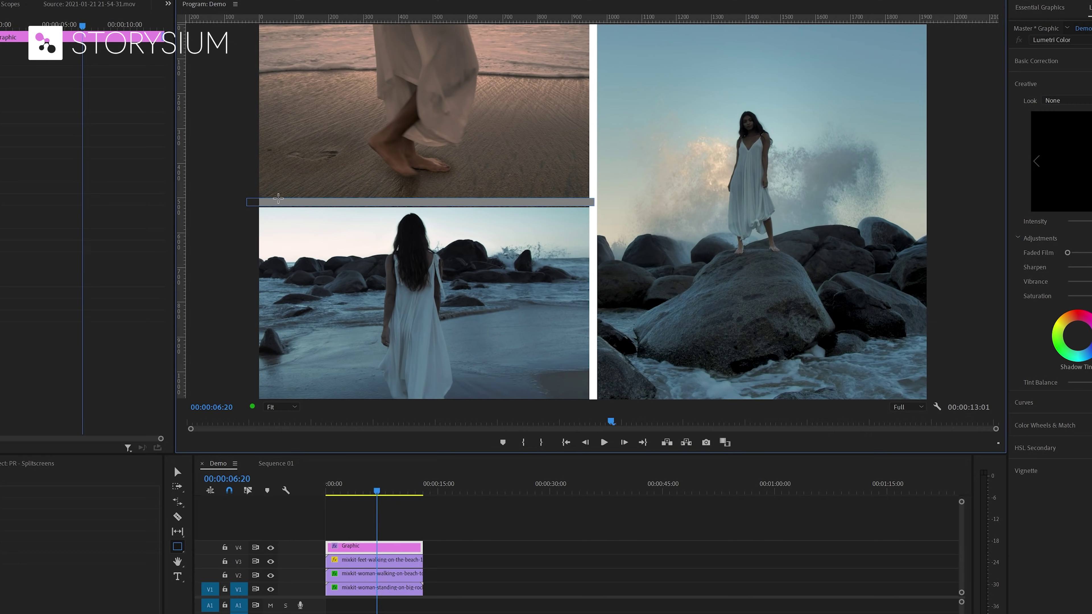
{"action": "key", "text": "v"}
{"action": "key", "text": "v"}
{"action": "left_click_drag", "start_coordinate": [287, 201], "coordinate": [296, 205]}
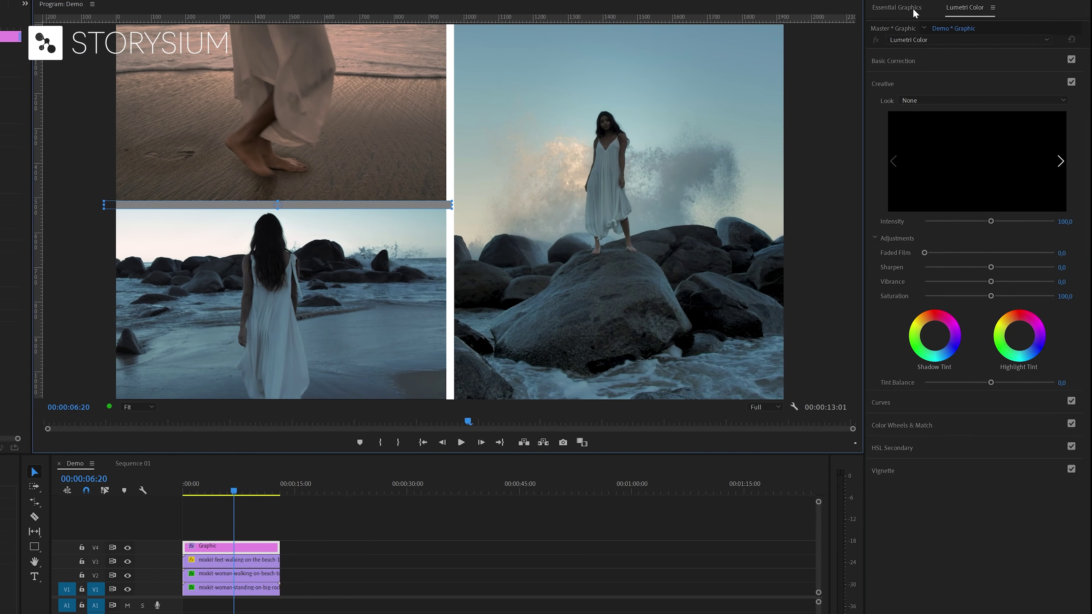
{"action": "left_click", "coordinate": [1040, 8]}
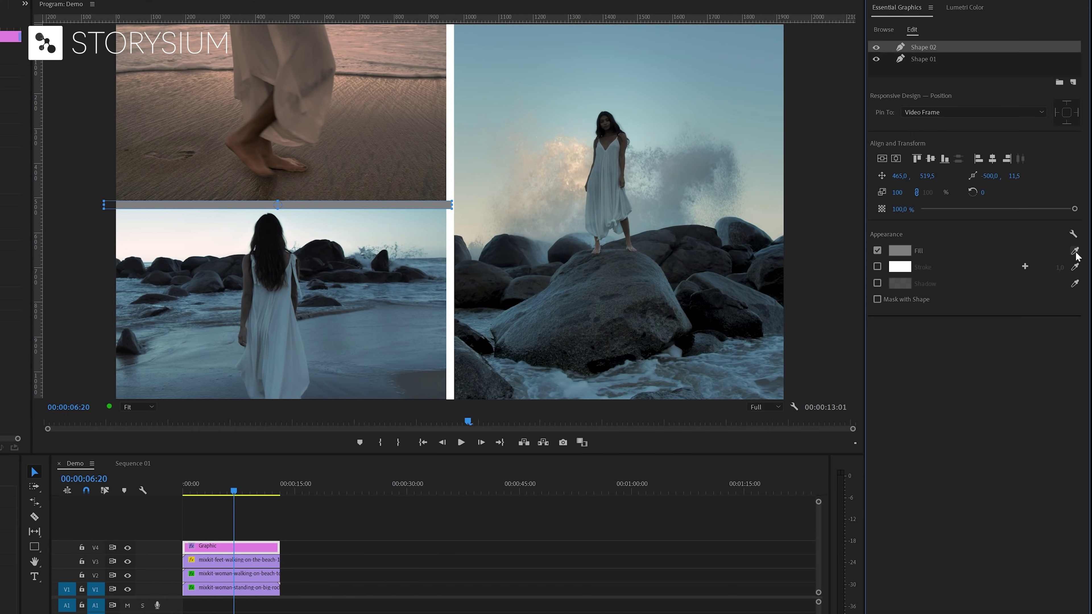
{"action": "left_click", "coordinate": [451, 227]}
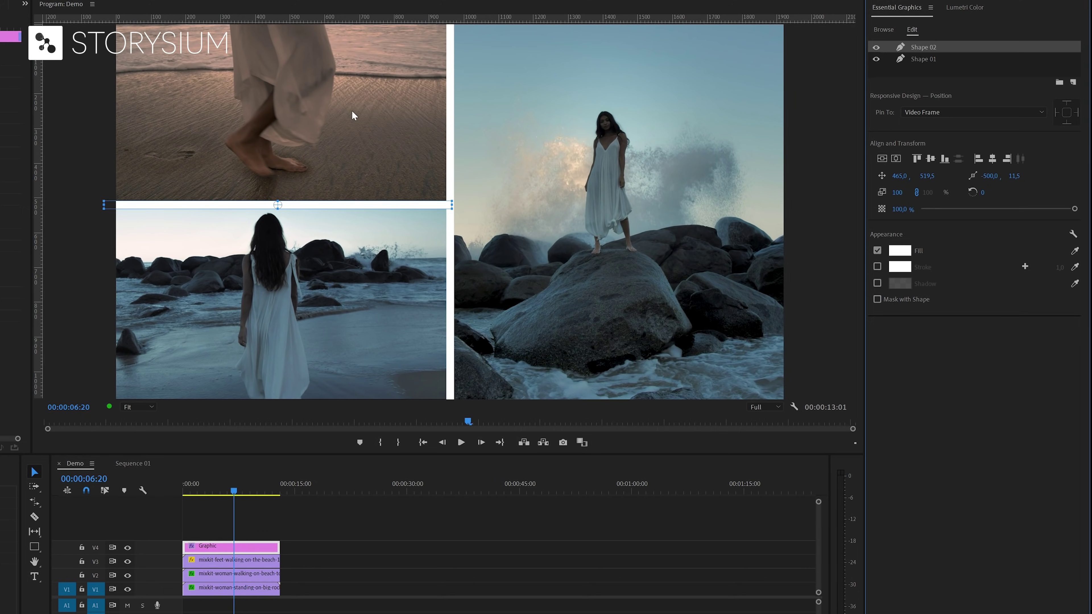
Step: Enable Lumetri Shadow and Highlight Tint on the feet clip and nudge the highlight tint slightly
{"action": "left_click", "coordinate": [265, 561]}
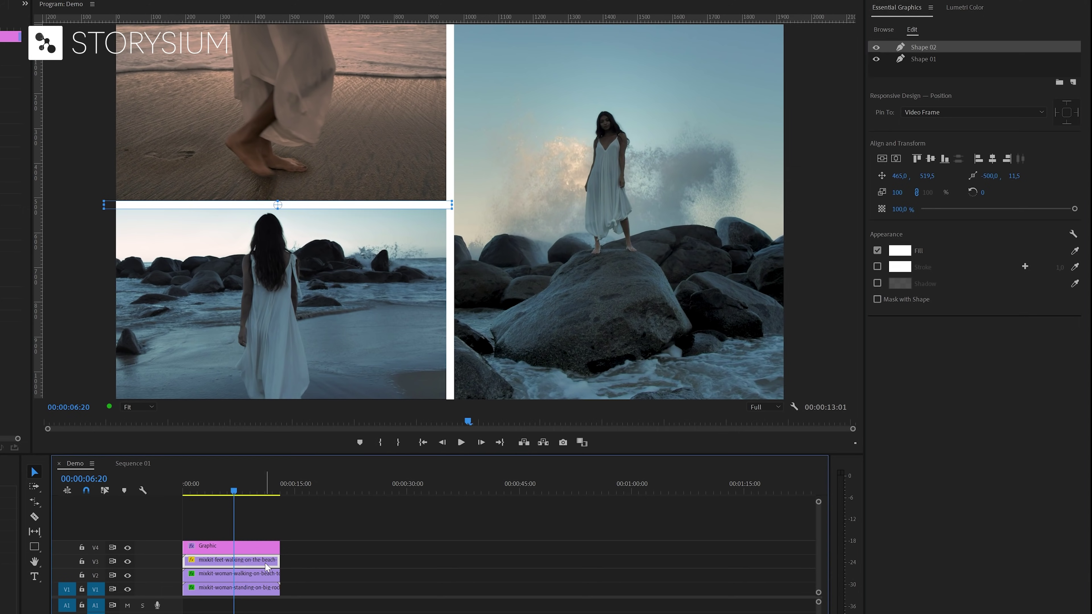
{"action": "left_click", "coordinate": [963, 8]}
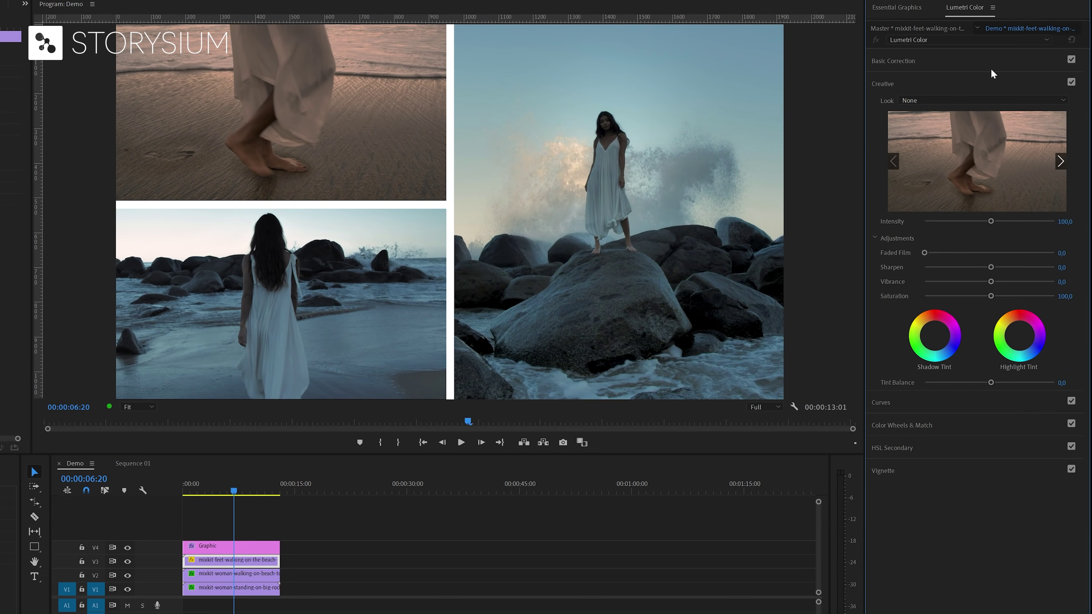
{"action": "left_click", "coordinate": [938, 340]}
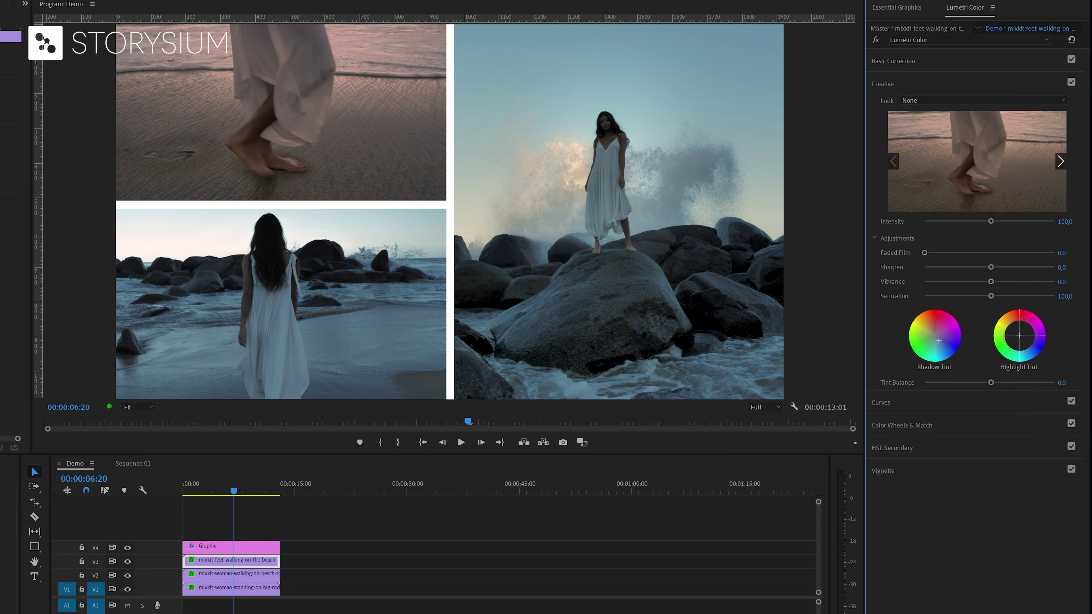
{"action": "left_click", "coordinate": [1020, 336]}
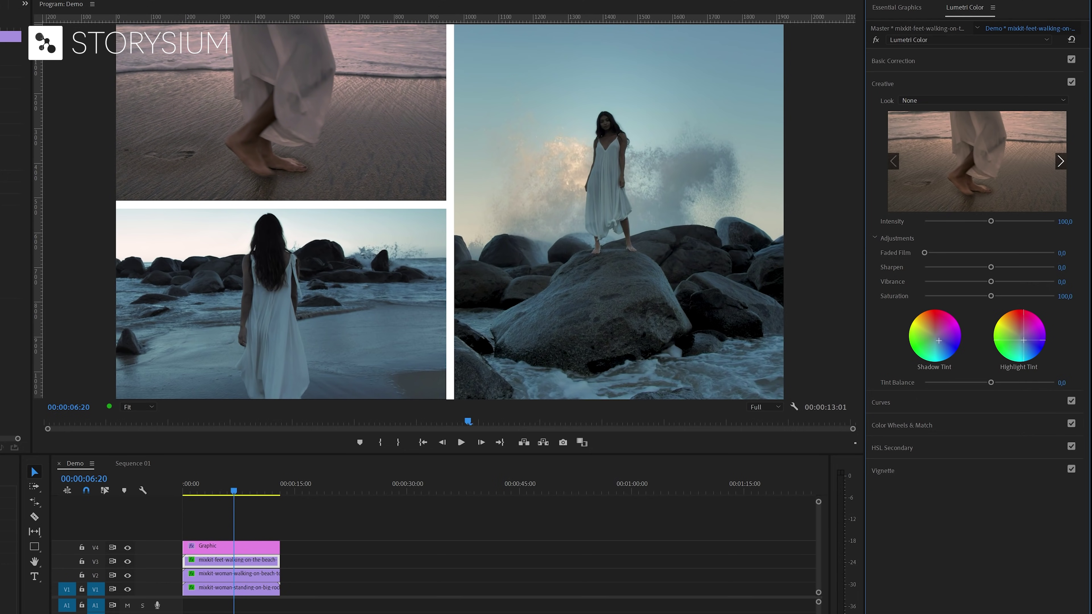
{"action": "left_click_drag", "start_coordinate": [1025, 340], "coordinate": [1027, 342]}
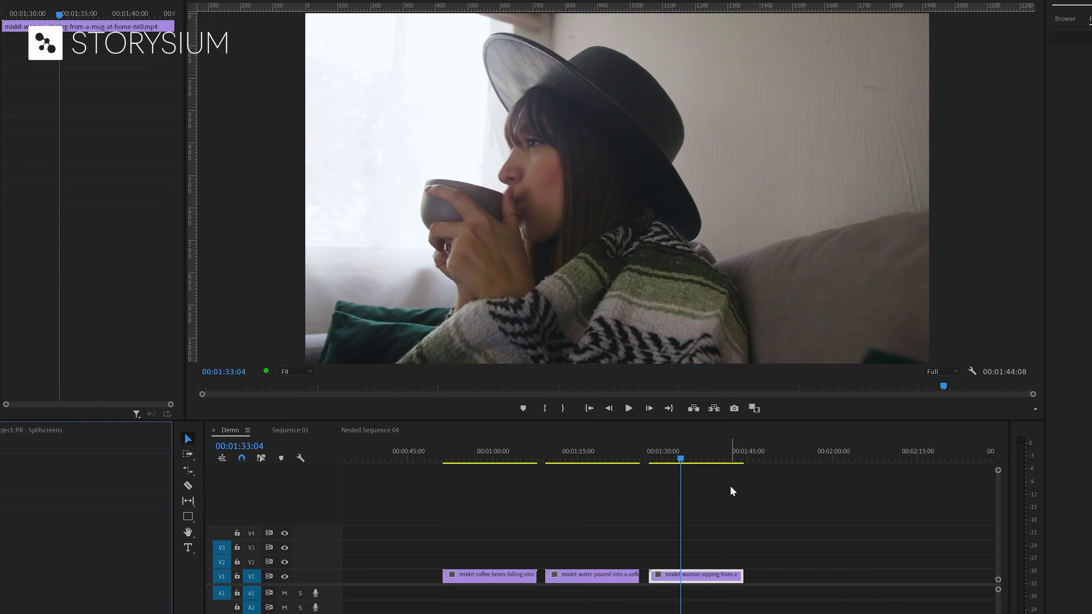
Step: Stack the water-pouring clip on V2 and the woman-sipping clip on V3 above the coffee-beans clip
{"action": "left_click", "coordinate": [588, 459]}
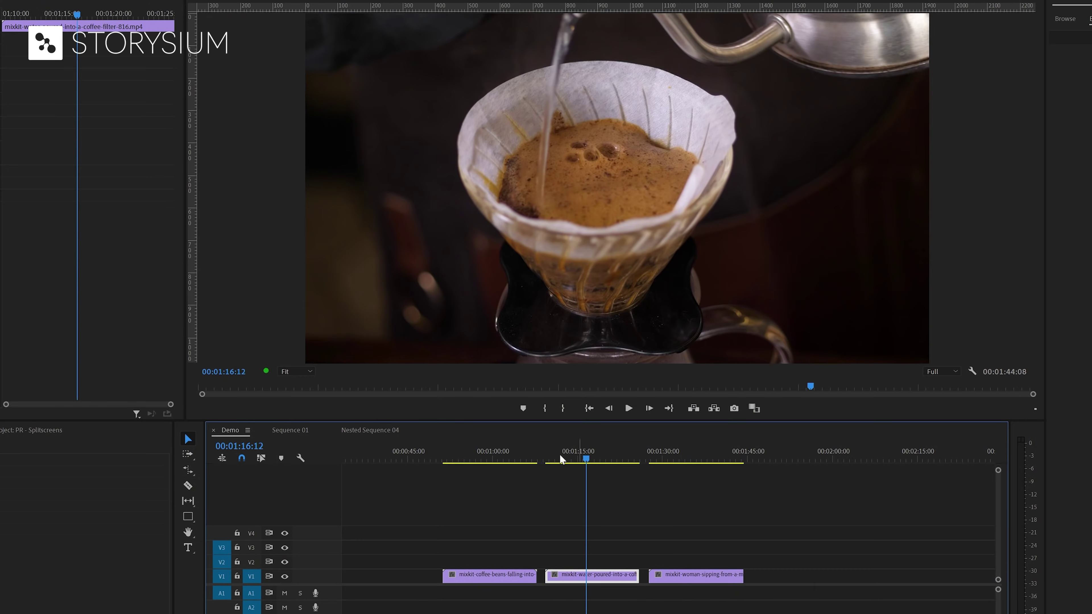
{"action": "left_click", "coordinate": [487, 456]}
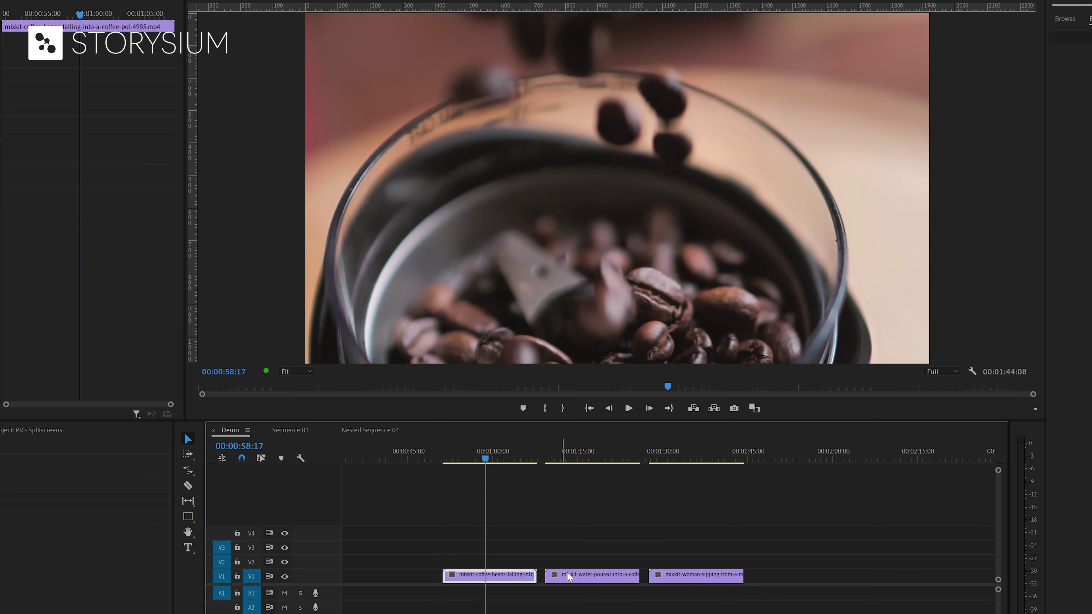
{"action": "left_click_drag", "start_coordinate": [570, 576], "coordinate": [469, 563]}
{"action": "left_click_drag", "start_coordinate": [656, 580], "coordinate": [473, 553]}
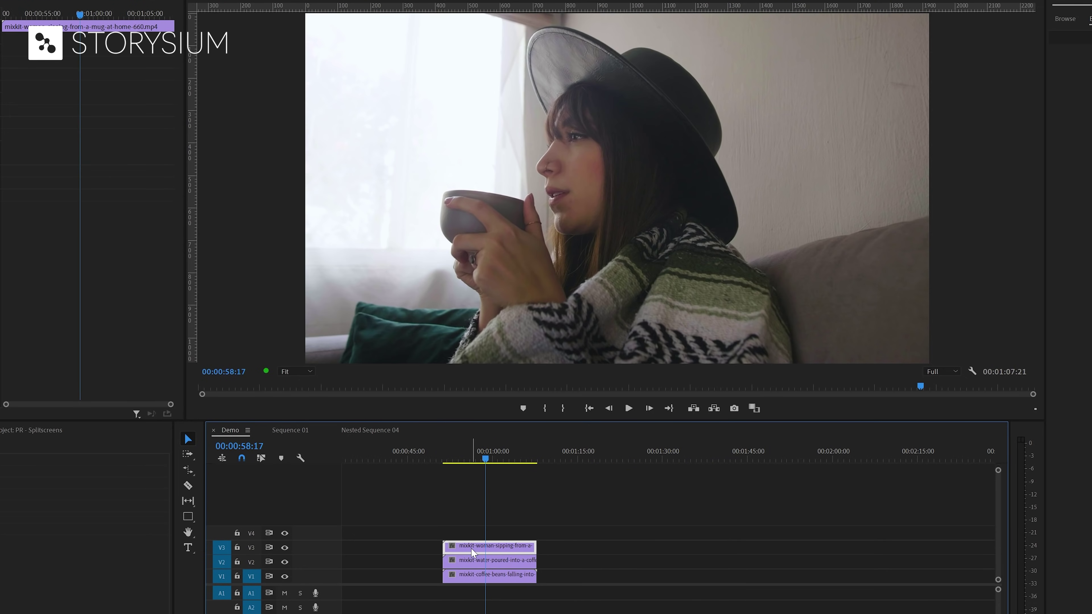
{"action": "left_click", "coordinate": [479, 459]}
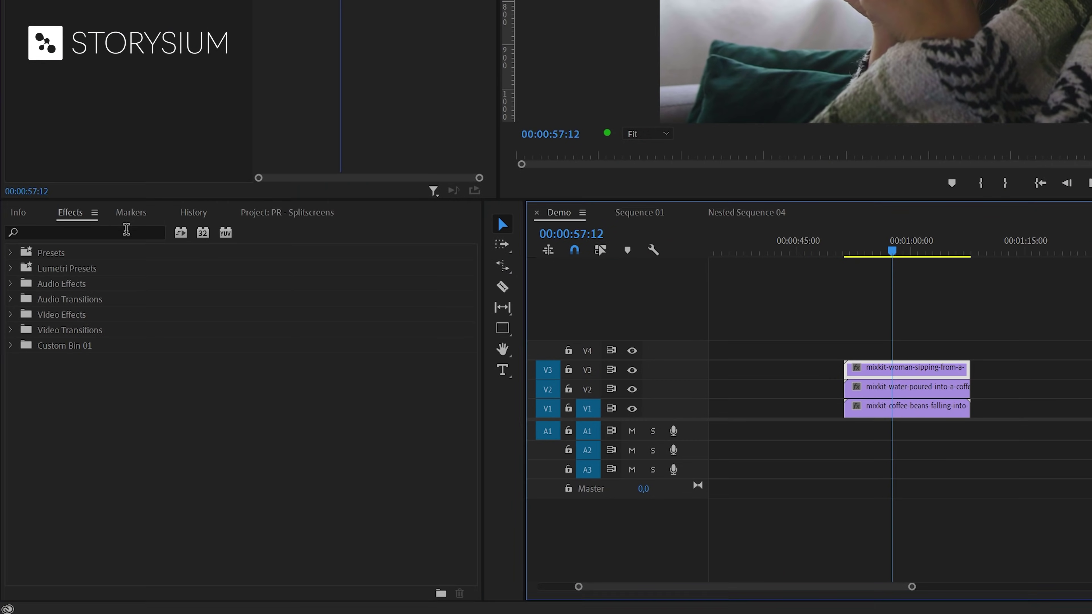
Step: Search the effects for 'radia' and apply Radial Wipe twice to the woman-sipping clip on V3
{"action": "left_click", "coordinate": [126, 231]}
{"action": "type", "text": "radi"}
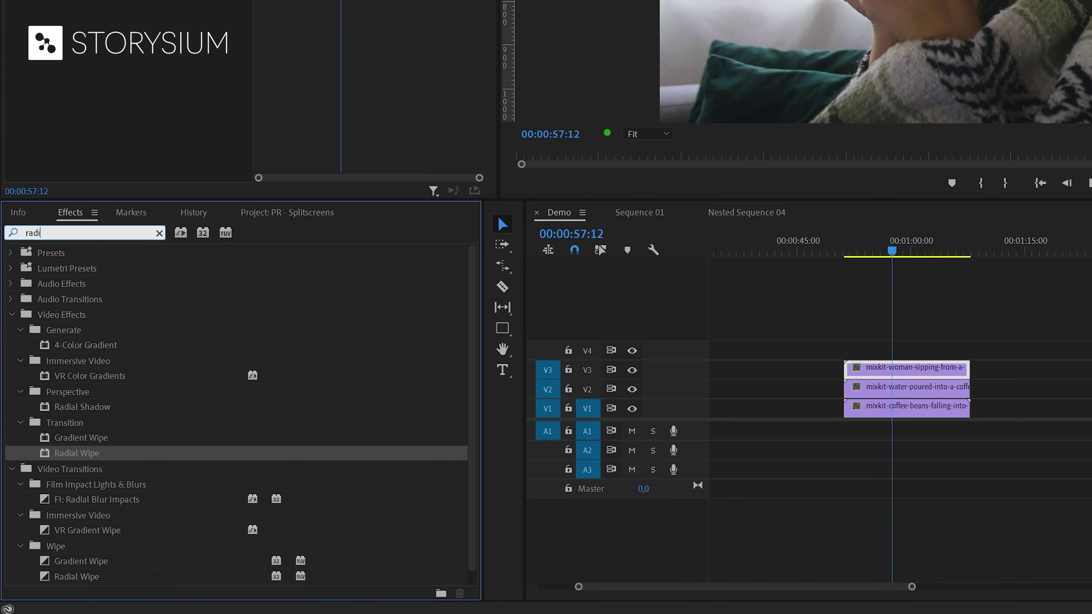
{"action": "type", "text": "al"}
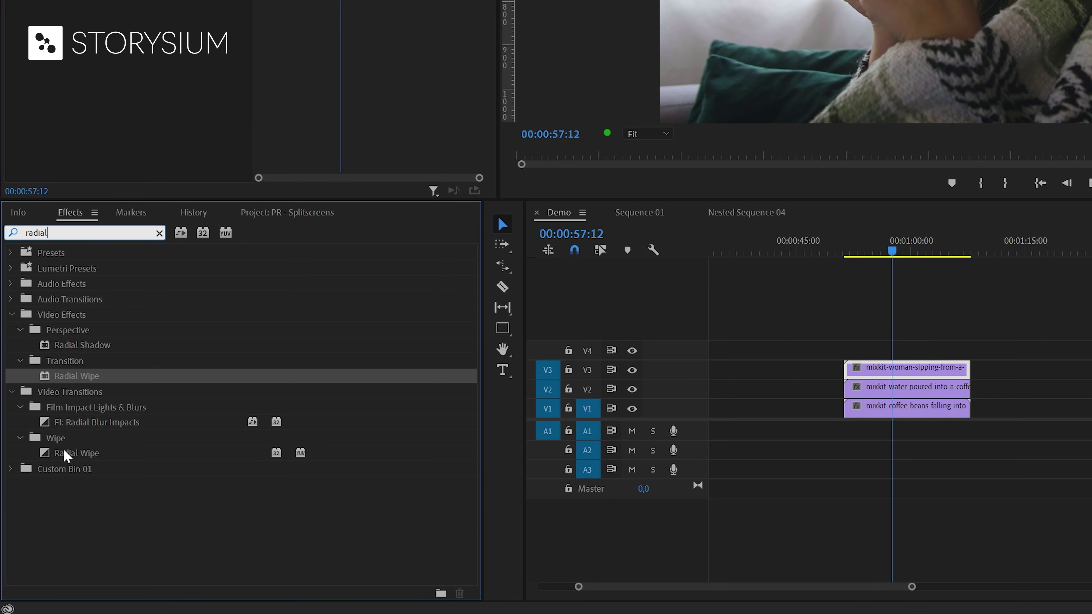
{"action": "left_click", "coordinate": [62, 380]}
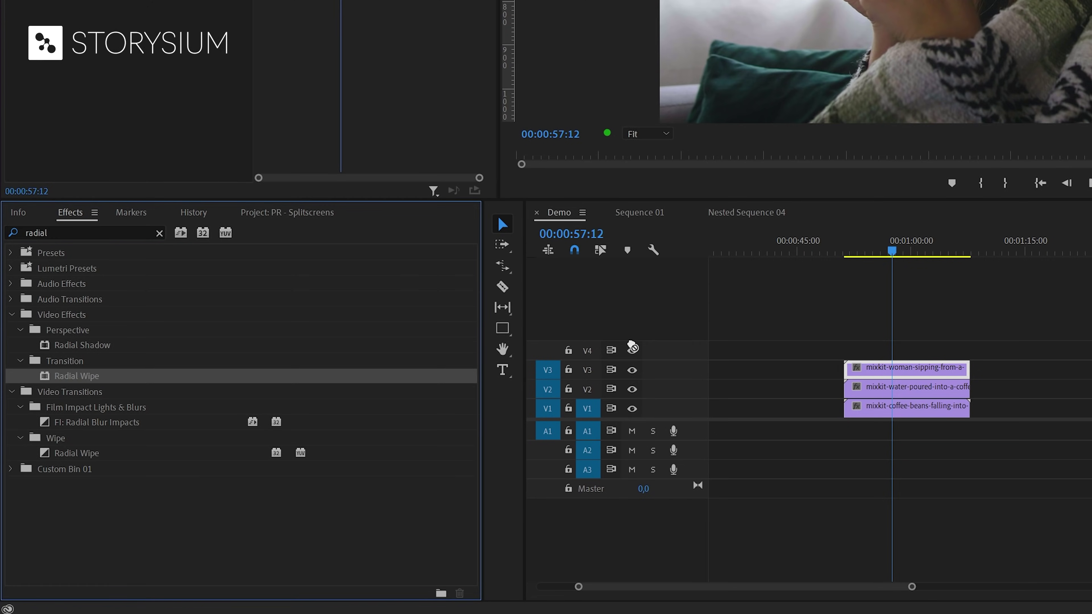
{"action": "left_click_drag", "start_coordinate": [632, 346], "coordinate": [903, 370]}
{"action": "left_click_drag", "start_coordinate": [80, 381], "coordinate": [894, 370]}
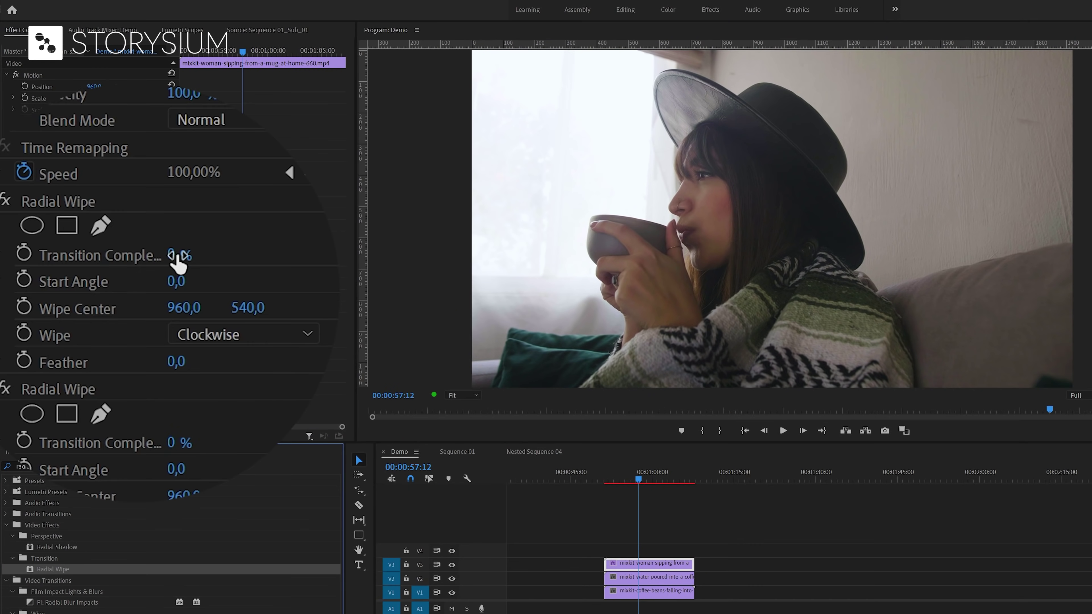
Step: Set the first Radial Wipe to 50% completion and a 130° start angle, shifting its centre left
{"action": "left_click_drag", "start_coordinate": [178, 264], "coordinate": [203, 257]}
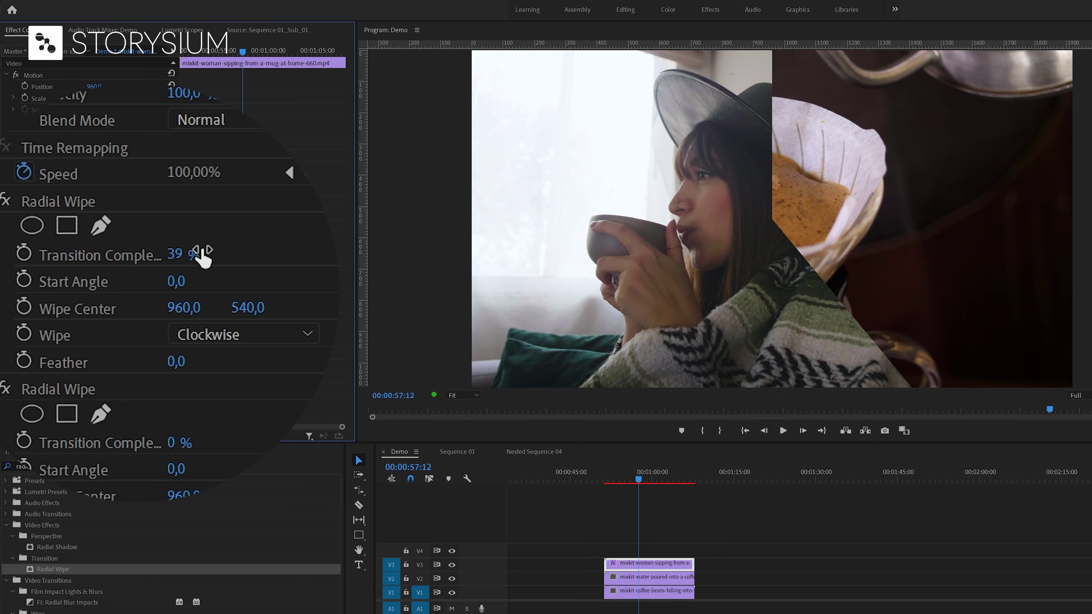
{"action": "left_click_drag", "start_coordinate": [176, 282], "coordinate": [212, 282]}
{"action": "left_click", "coordinate": [186, 256]}
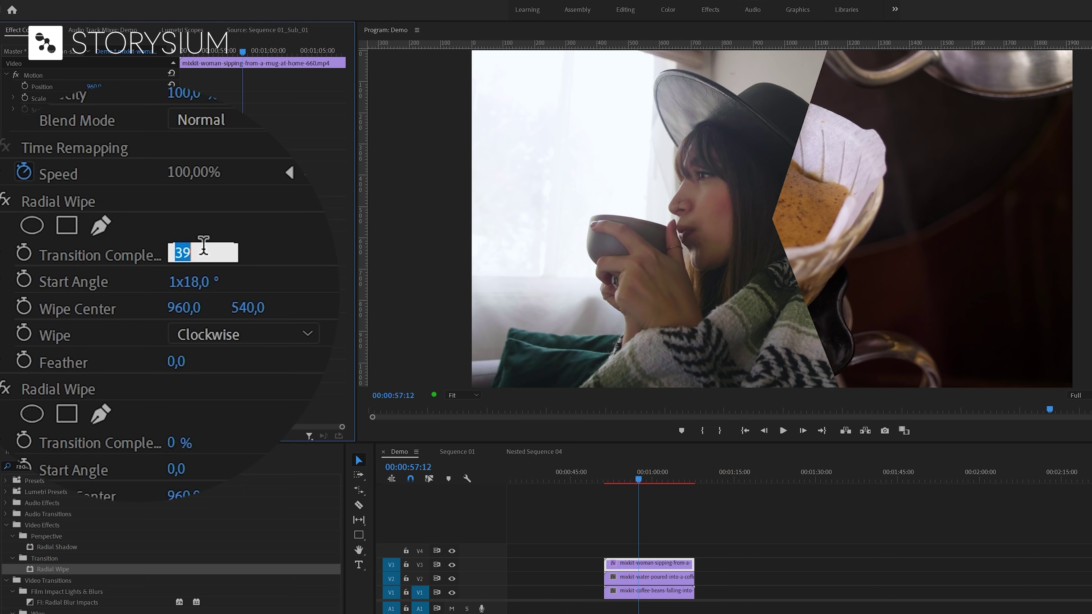
{"action": "type", "text": "50"}
{"action": "key", "text": "Return"}
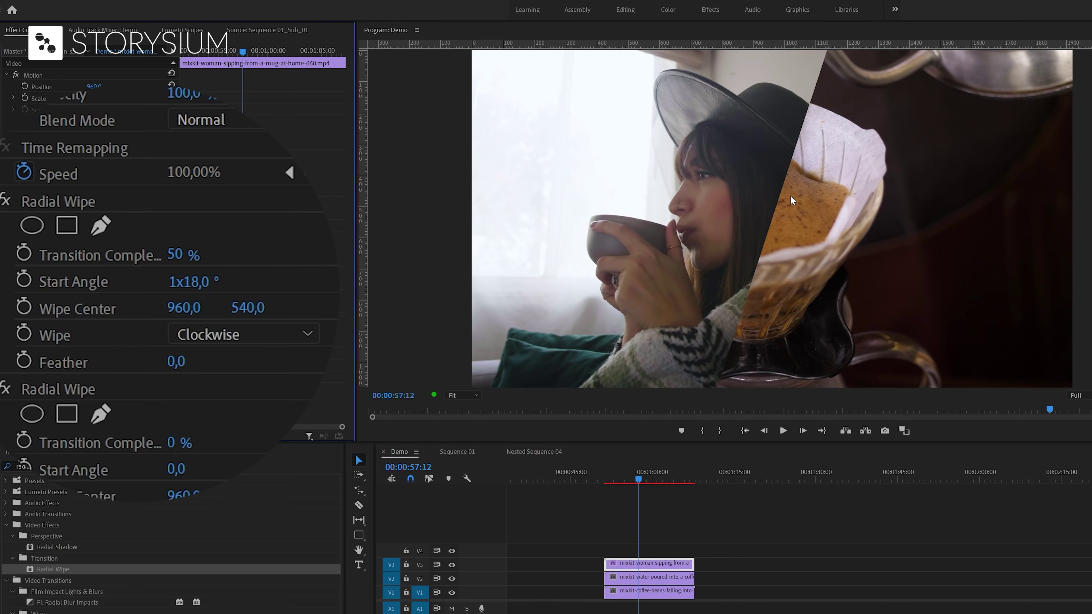
{"action": "left_click", "coordinate": [197, 276]}
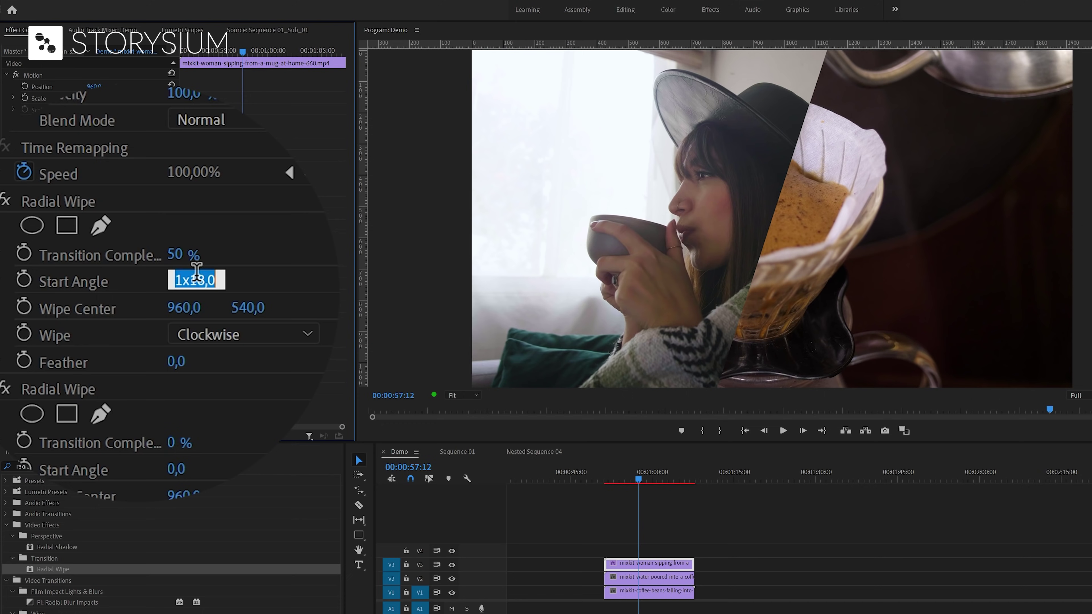
{"action": "type", "text": "130"}
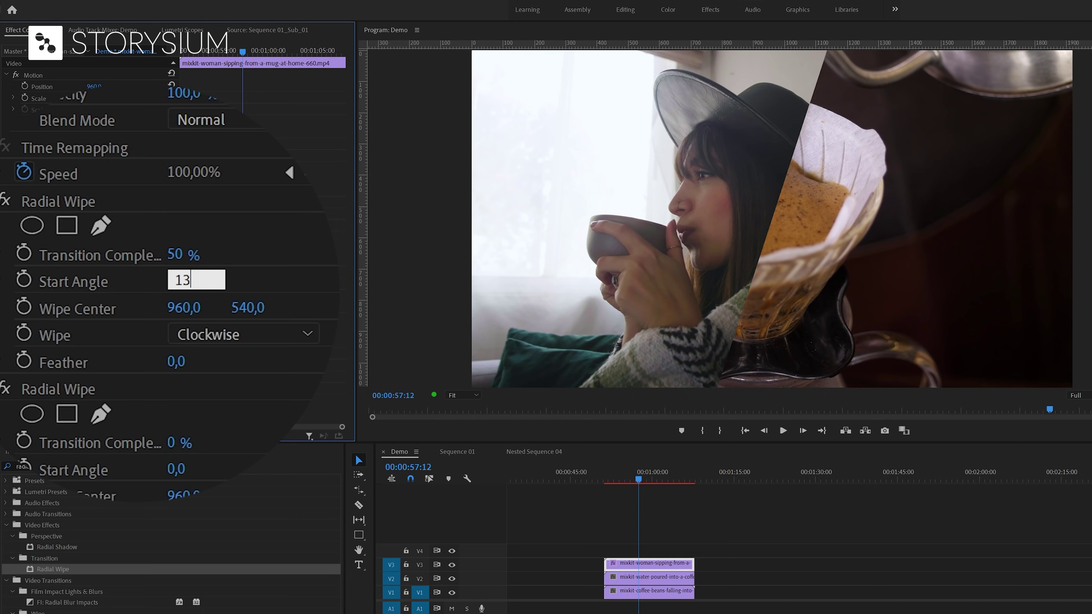
{"action": "key", "text": "Return"}
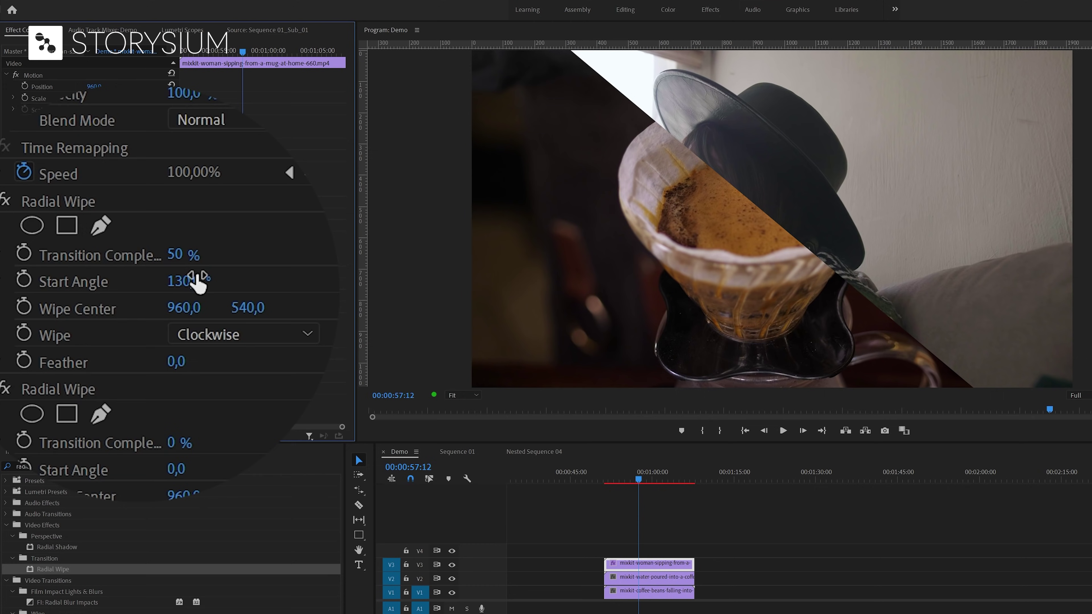
{"action": "left_click_drag", "start_coordinate": [185, 308], "coordinate": [60, 308]}
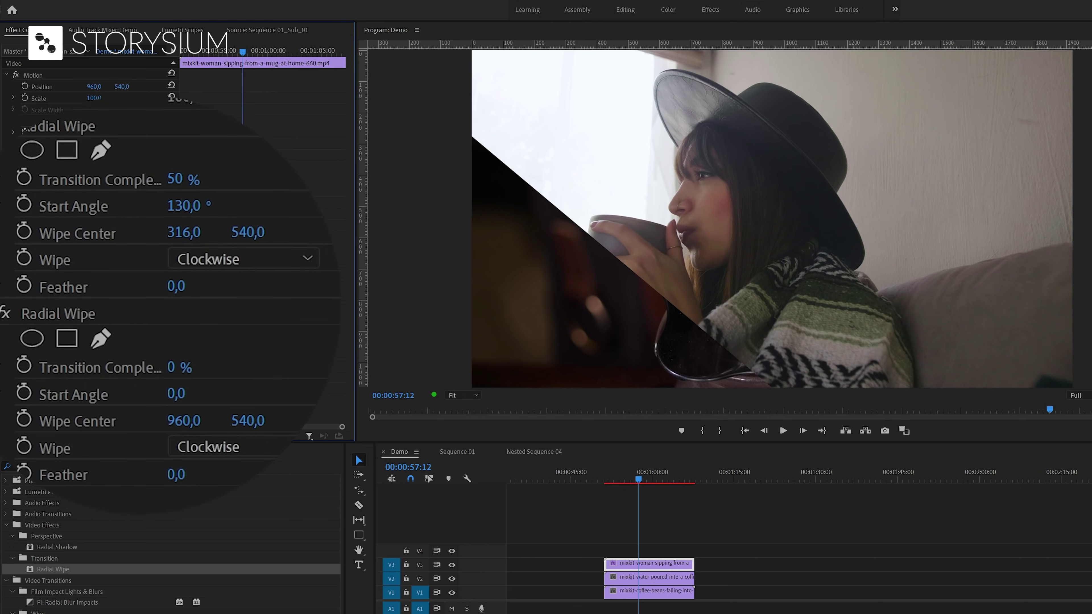
Step: Set the second Radial Wipe to 50% completion and a -50° start angle, shifting its centre right
{"action": "left_click", "coordinate": [207, 334]}
{"action": "type", "text": "50"}
{"action": "key", "text": "Return"}
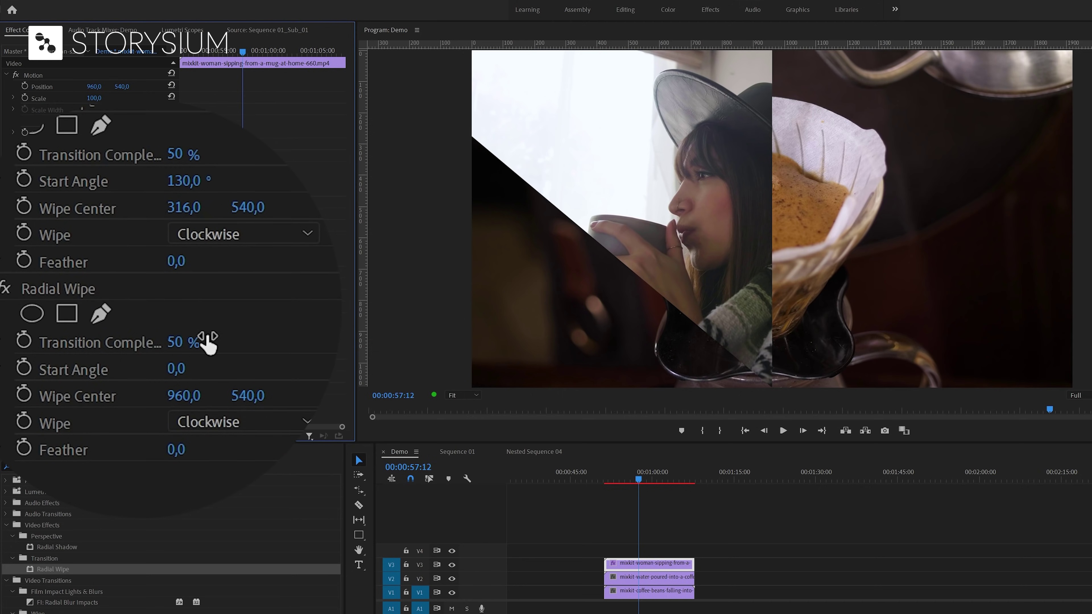
{"action": "left_click", "coordinate": [179, 369]}
{"action": "type", "text": "-50"}
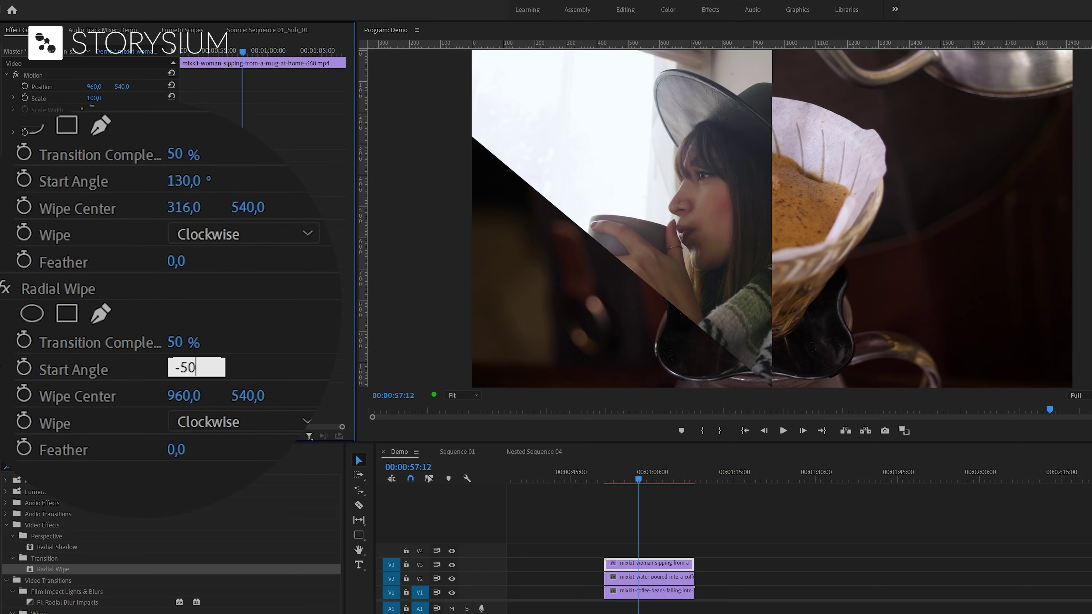
{"action": "key", "text": "Return"}
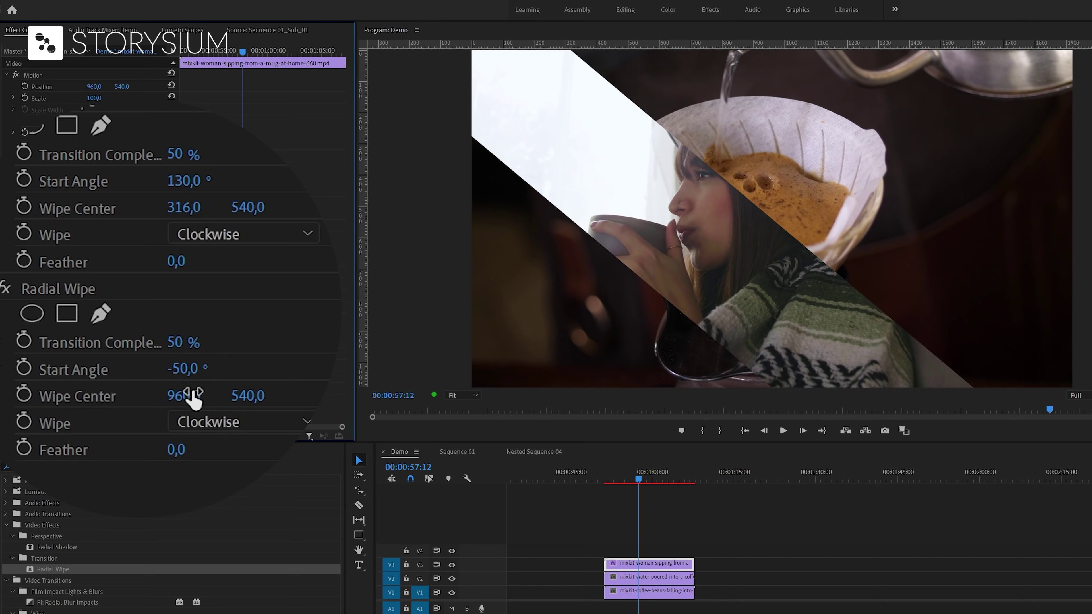
{"action": "left_click_drag", "start_coordinate": [190, 395], "coordinate": [323, 395]}
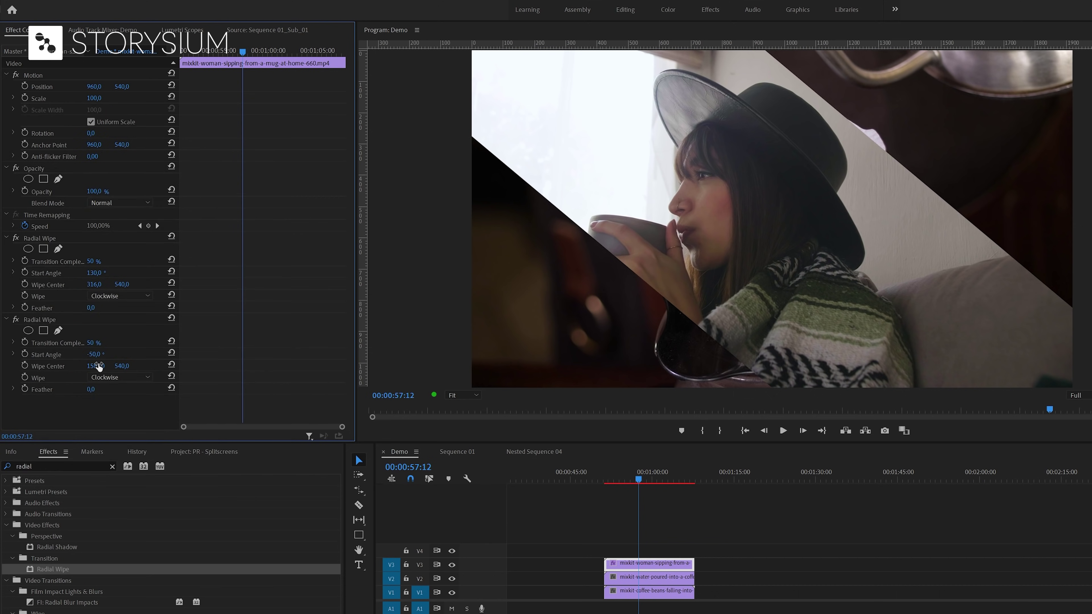
Step: Scale the water-pouring clip on V2 to 80% and position it at about 1589,427
{"action": "left_click", "coordinate": [652, 584]}
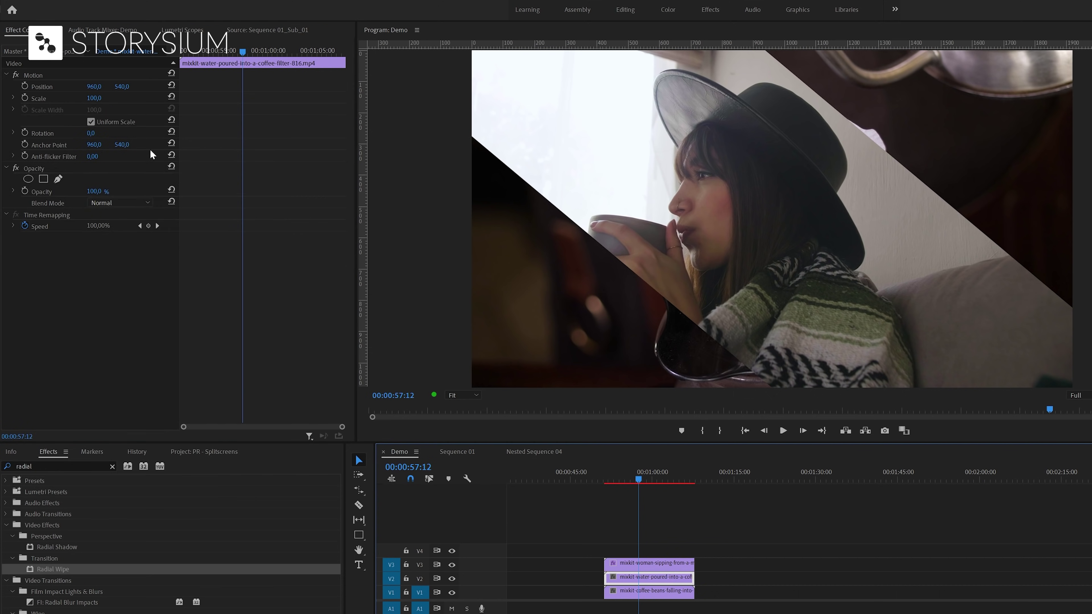
{"action": "left_click_drag", "start_coordinate": [94, 98], "coordinate": [105, 87]}
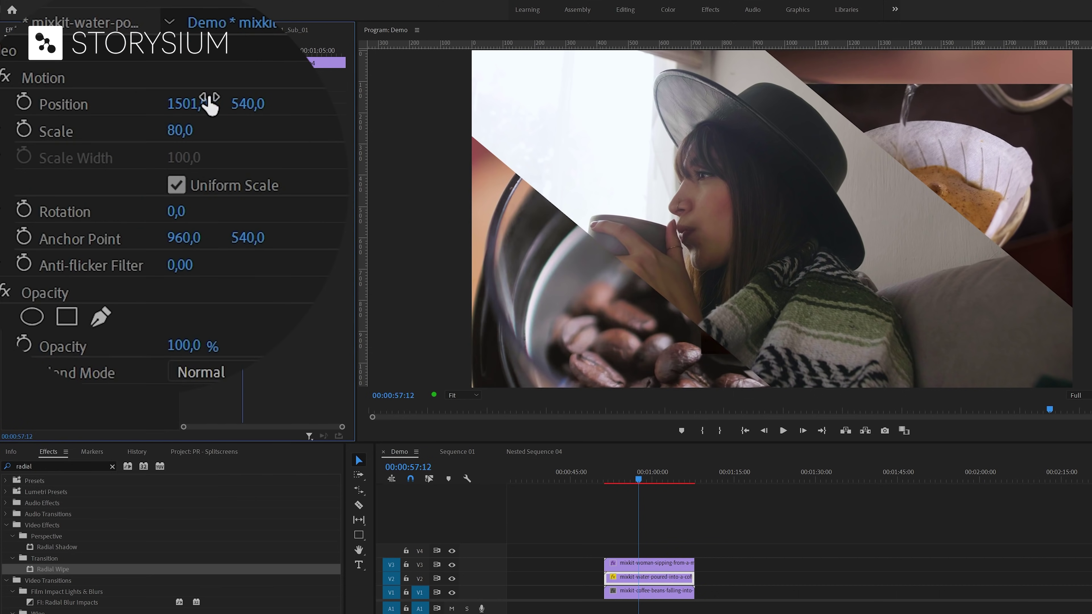
{"action": "left_click_drag", "start_coordinate": [209, 103], "coordinate": [266, 101]}
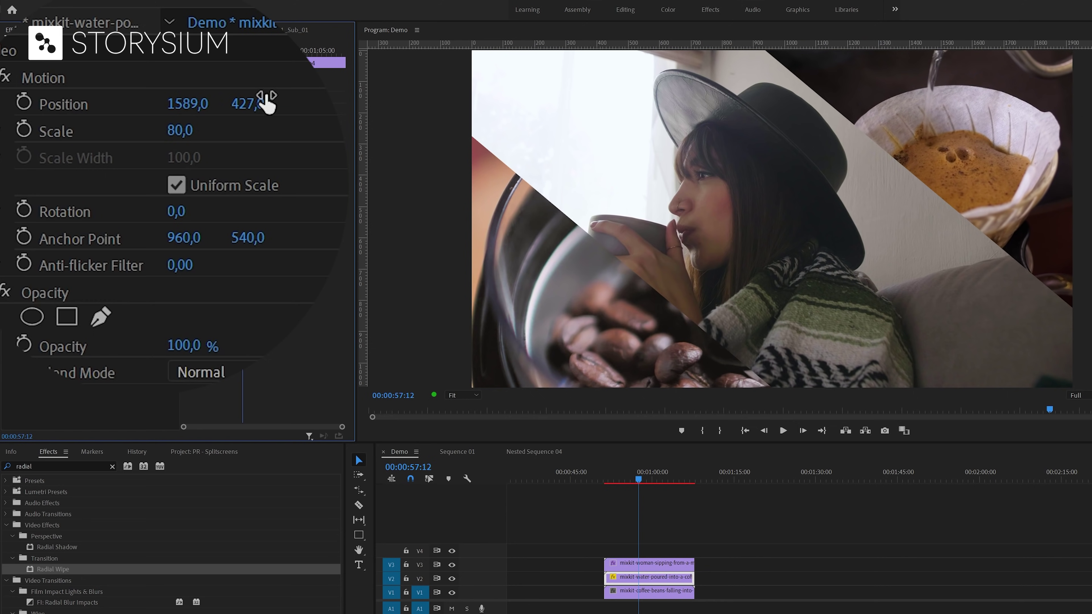
Step: Scale the coffee-beans clip on V1 to 81% and position it at about 455,703
{"action": "left_click", "coordinate": [656, 596]}
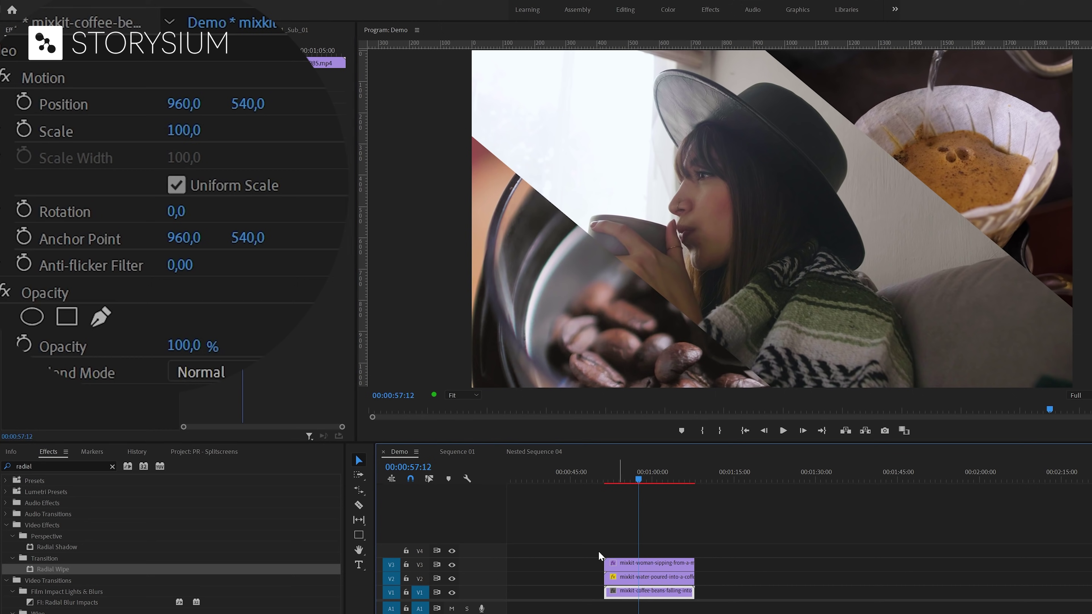
{"action": "left_click_drag", "start_coordinate": [189, 130], "coordinate": [181, 130]}
{"action": "left_click_drag", "start_coordinate": [190, 104], "coordinate": [177, 105]}
{"action": "left_click_drag", "start_coordinate": [247, 104], "coordinate": [271, 104]}
{"action": "left_click_drag", "start_coordinate": [184, 104], "coordinate": [169, 104]}
{"action": "left_click_drag", "start_coordinate": [103, 86], "coordinate": [101, 86]}
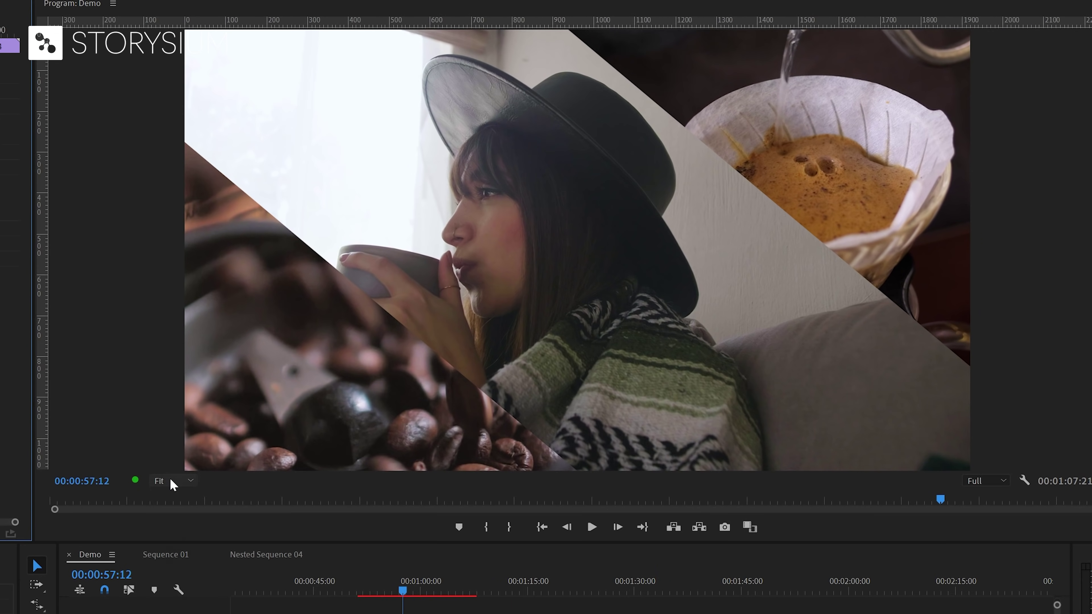
Step: Set the Program monitor zoom to 50%
{"action": "left_click", "coordinate": [461, 394]}
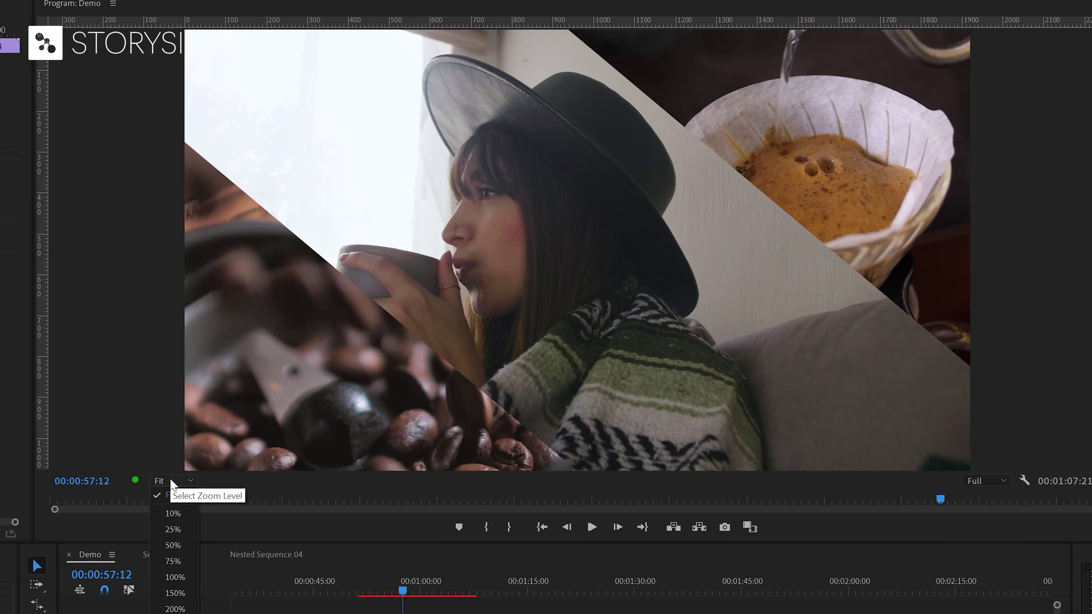
{"action": "left_click", "coordinate": [174, 530]}
{"action": "left_click", "coordinate": [179, 481]}
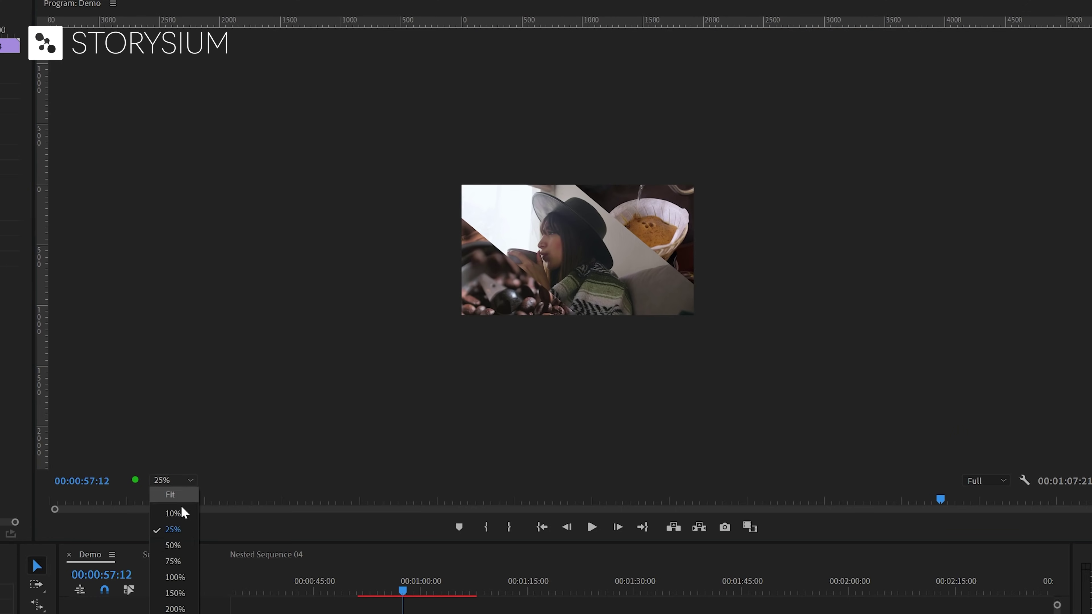
{"action": "left_click", "coordinate": [178, 543]}
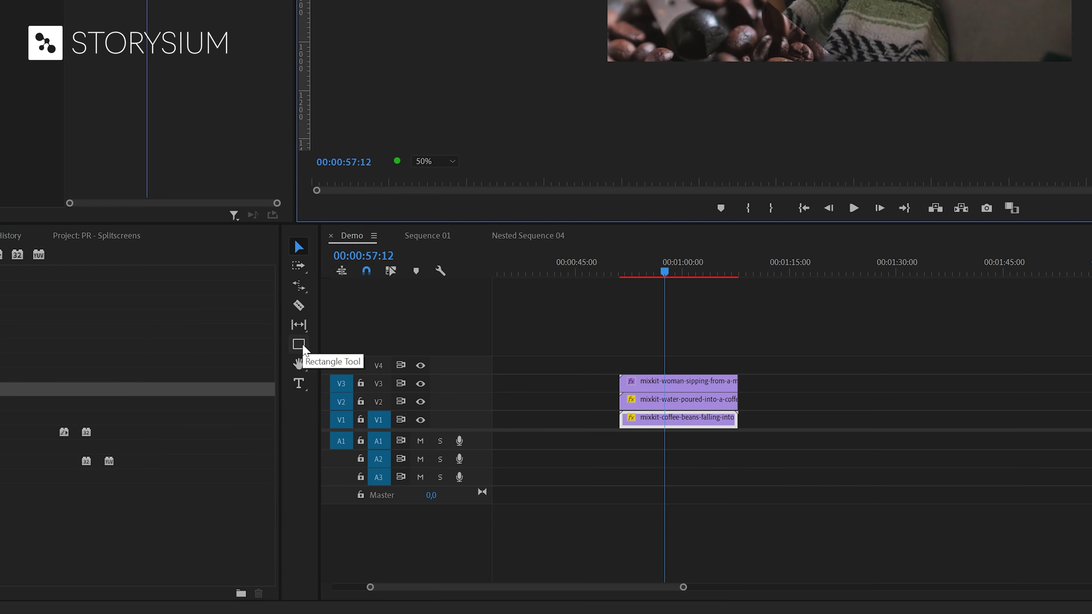
Step: Draw a straight Pen Tool path along the lower-left diagonal split
{"action": "left_click", "coordinate": [302, 348]}
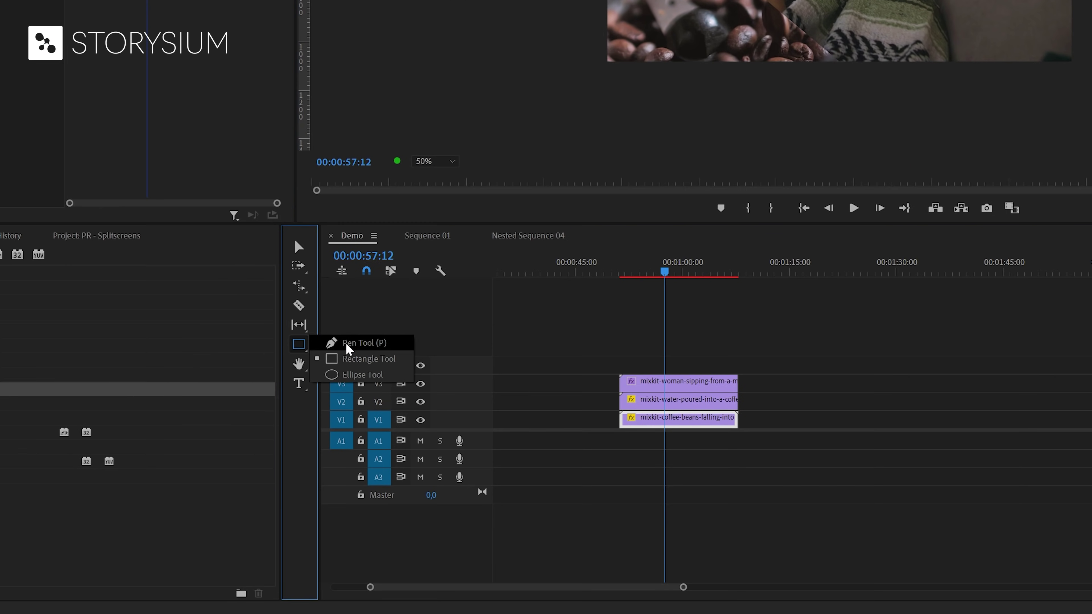
{"action": "left_click", "coordinate": [355, 340]}
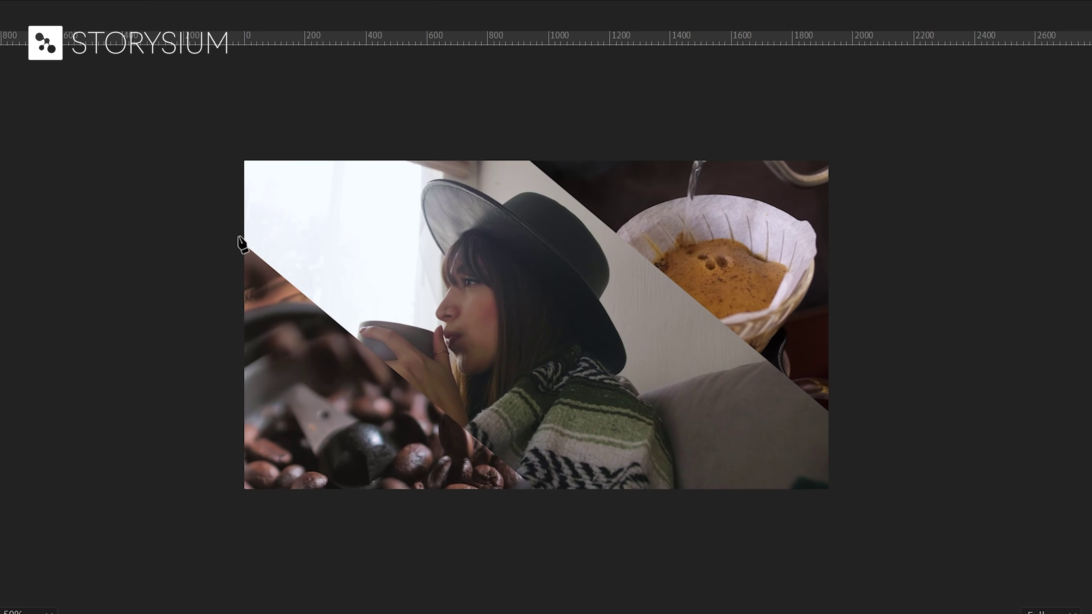
{"action": "left_click", "coordinate": [238, 236]}
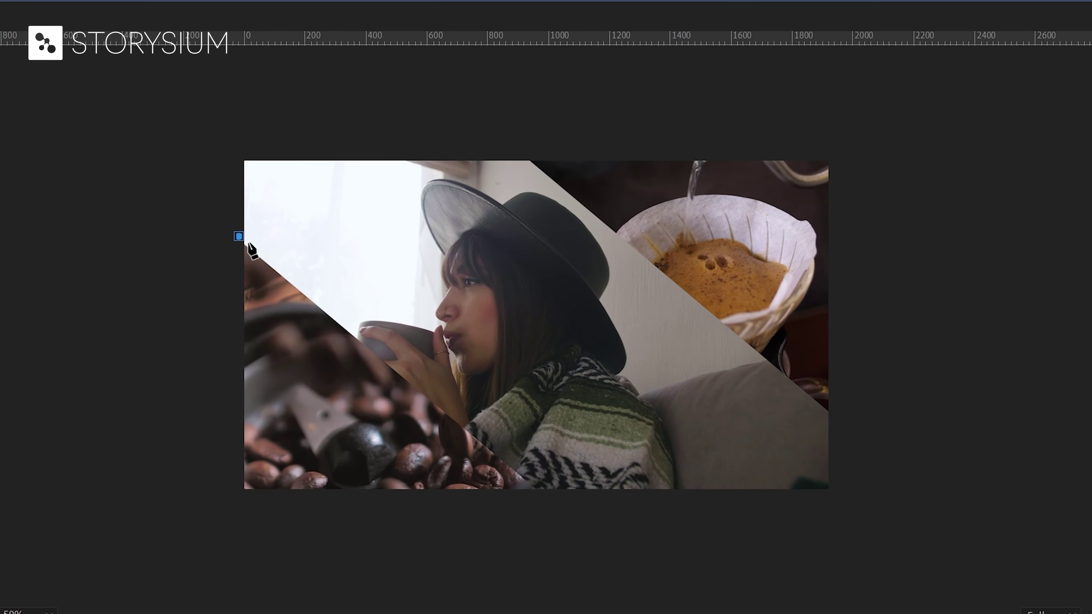
{"action": "left_click", "coordinate": [548, 497]}
{"action": "left_click_drag", "start_coordinate": [548, 499], "coordinate": [544, 501]}
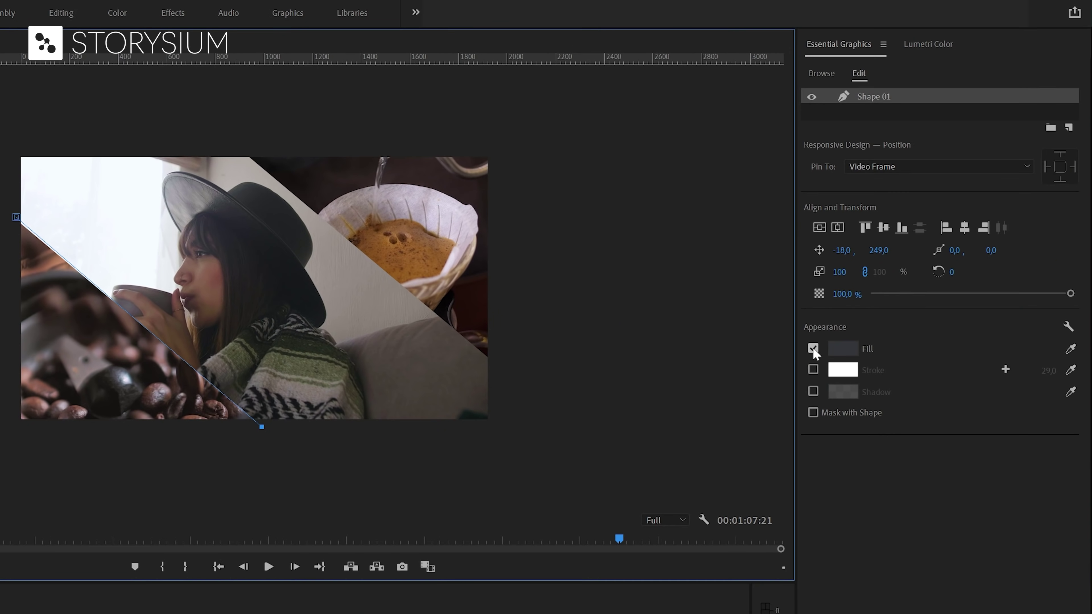
Step: Turn off Shape 01's fill and give it a white stroke of width 10
{"action": "left_click", "coordinate": [814, 349]}
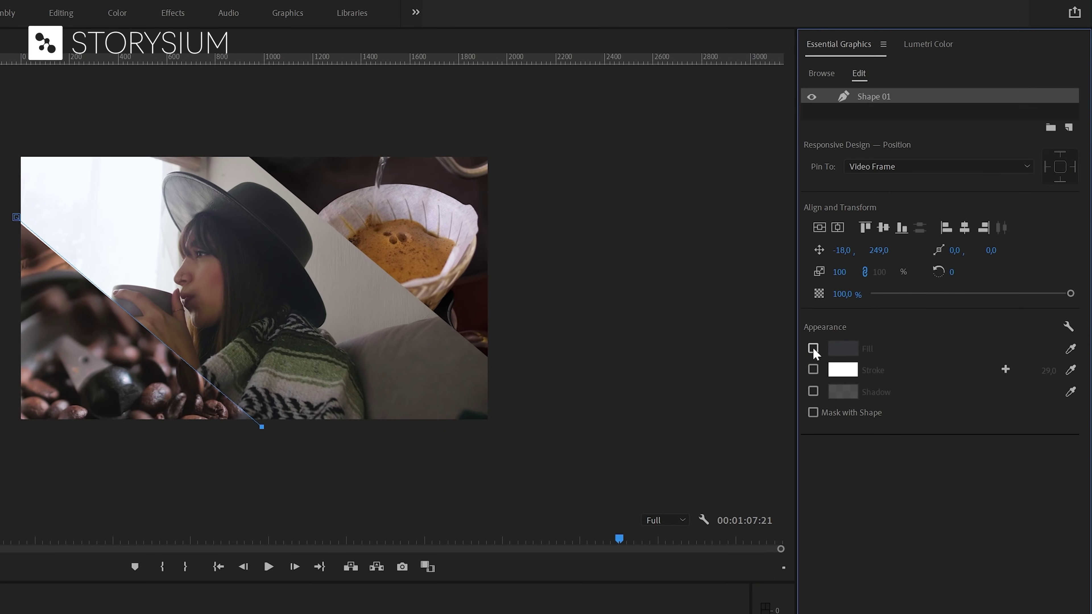
{"action": "left_click", "coordinate": [813, 370]}
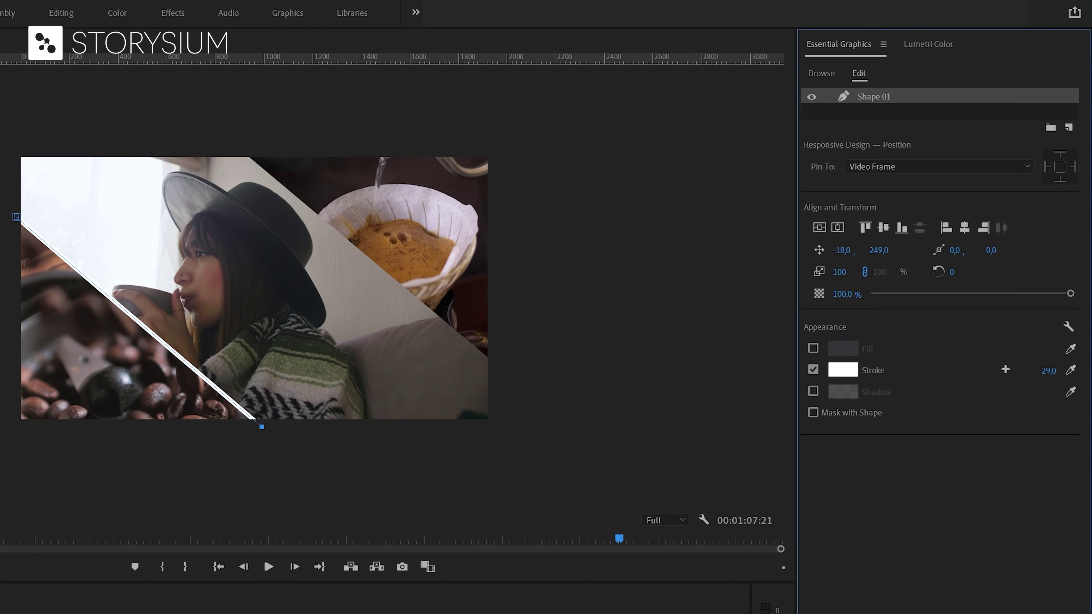
{"action": "left_click_drag", "start_coordinate": [1049, 371], "coordinate": [1044, 367]}
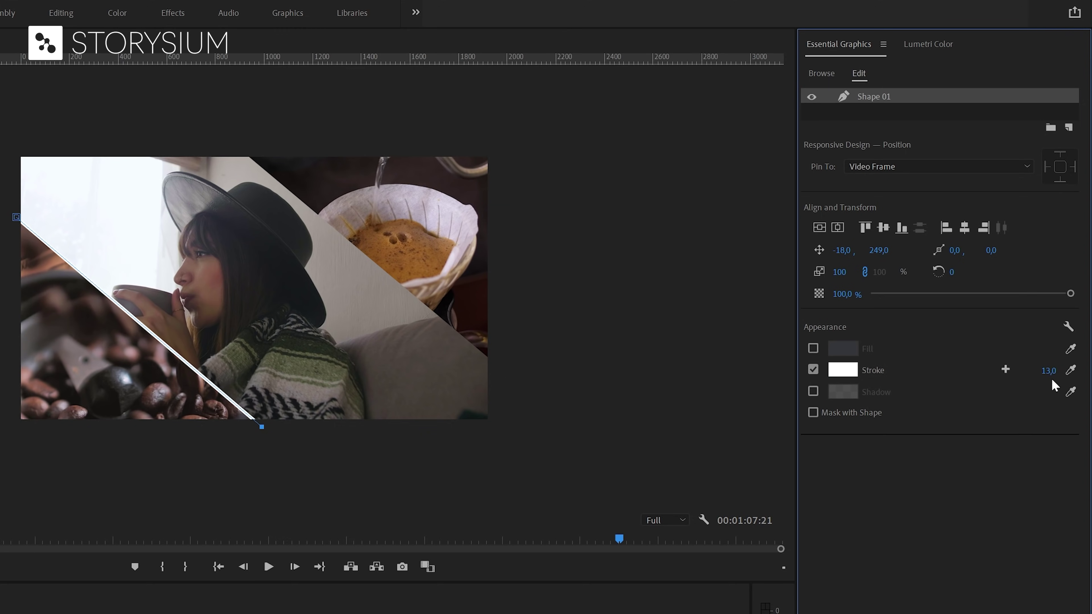
{"action": "left_click", "coordinate": [1037, 366]}
{"action": "type", "text": "10"}
{"action": "key", "text": "Return"}
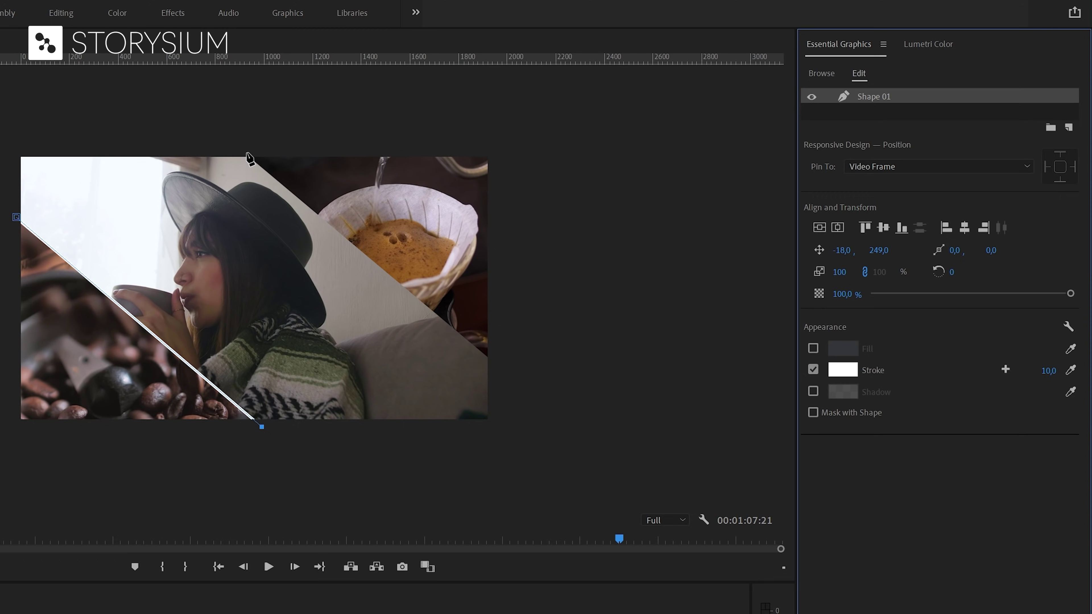
Step: Undo the stray point, deselect Shape 01, and pen a second line from the top edge to the right edge
{"action": "left_click", "coordinate": [247, 153]}
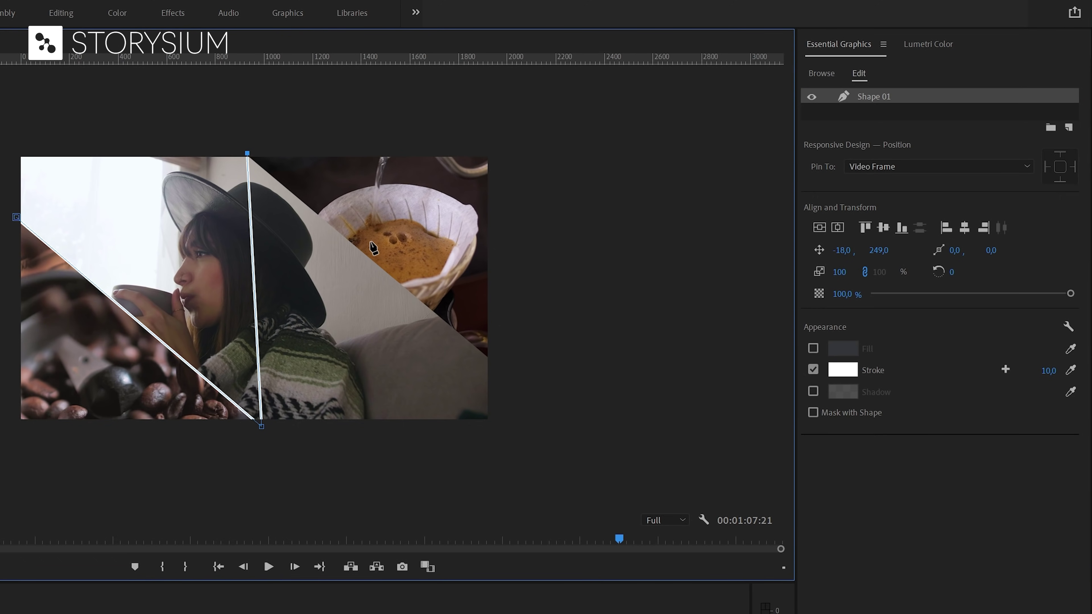
{"action": "key", "text": "ctrl+z"}
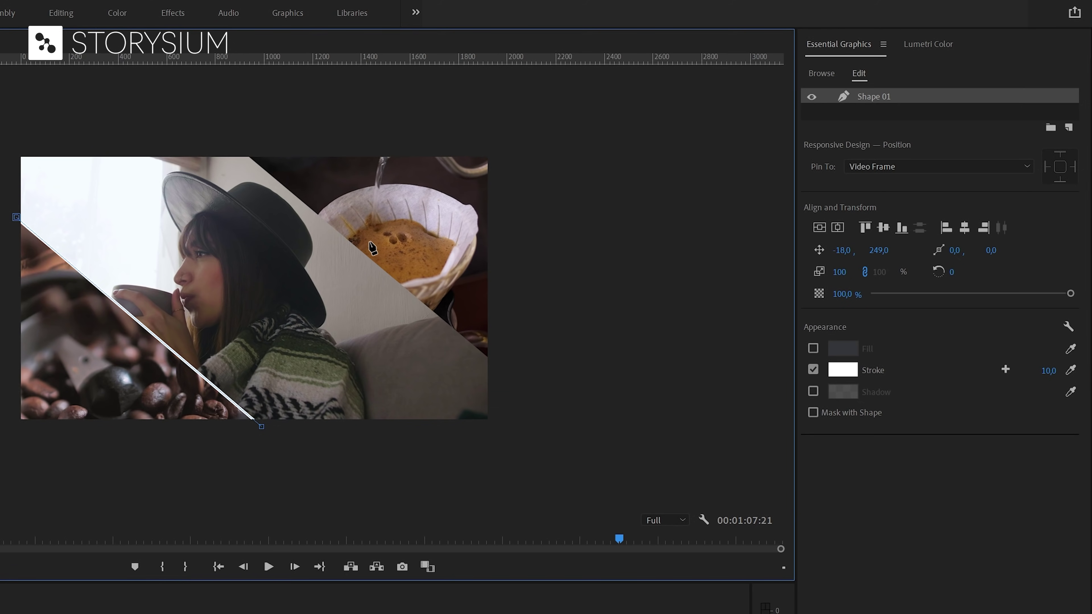
{"action": "left_click", "coordinate": [895, 123]}
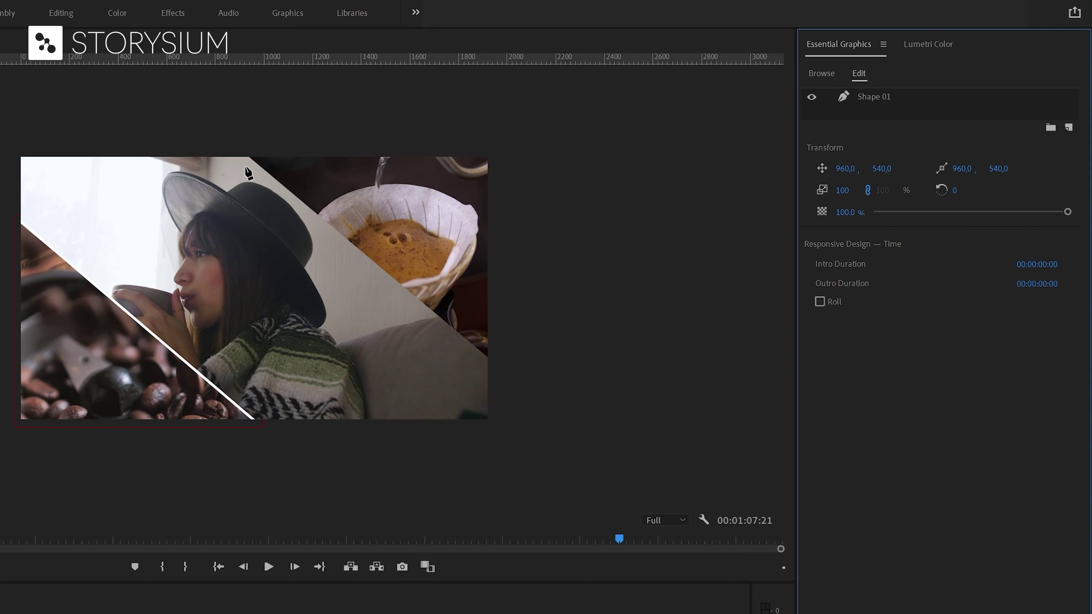
{"action": "left_click", "coordinate": [242, 148]}
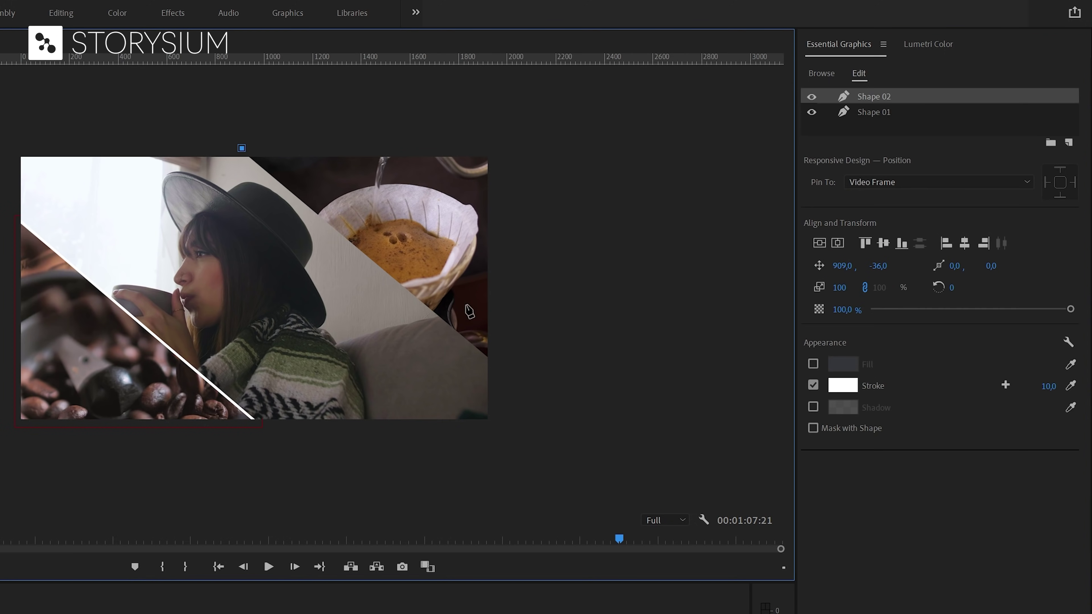
{"action": "left_click", "coordinate": [495, 361]}
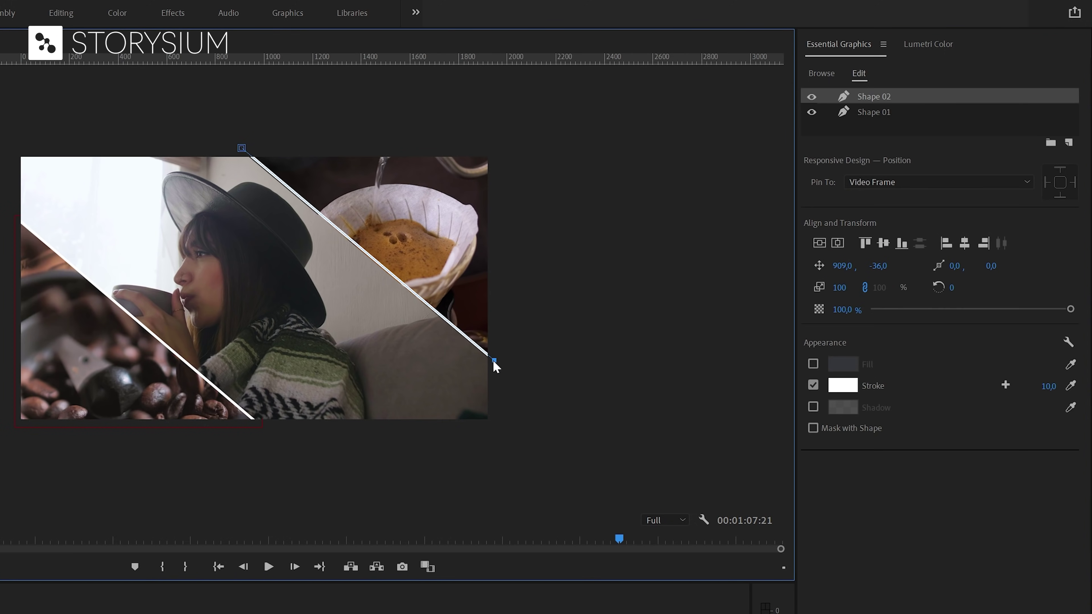
{"action": "left_click", "coordinate": [242, 148]}
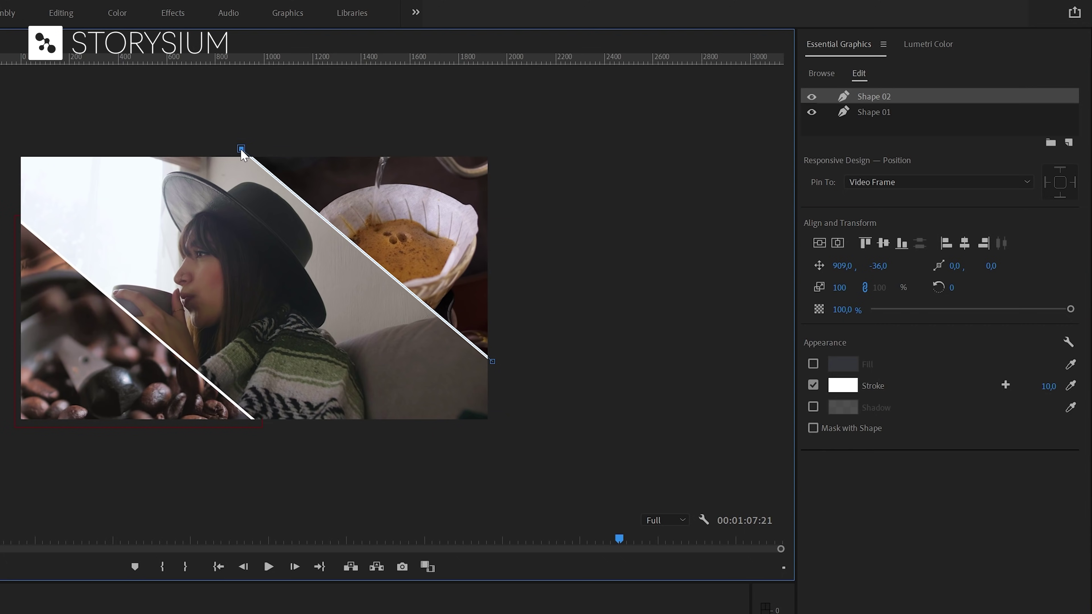
{"action": "left_click_drag", "start_coordinate": [242, 149], "coordinate": [239, 148]}
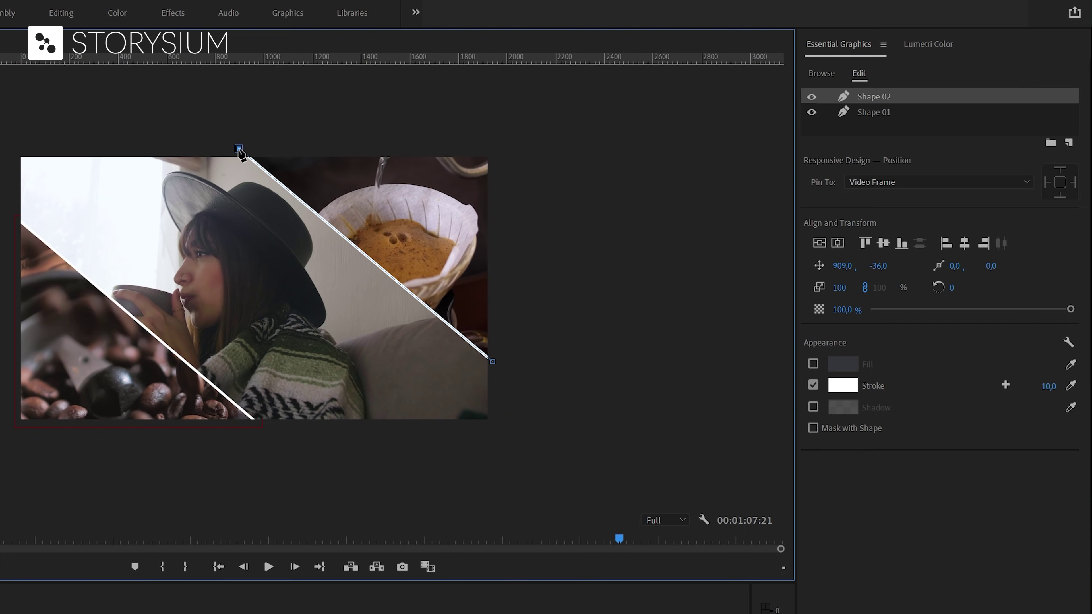
Step: Return the Program monitor zoom to Fit and save the project
{"action": "left_click", "coordinate": [136, 520]}
{"action": "left_click", "coordinate": [140, 535]}
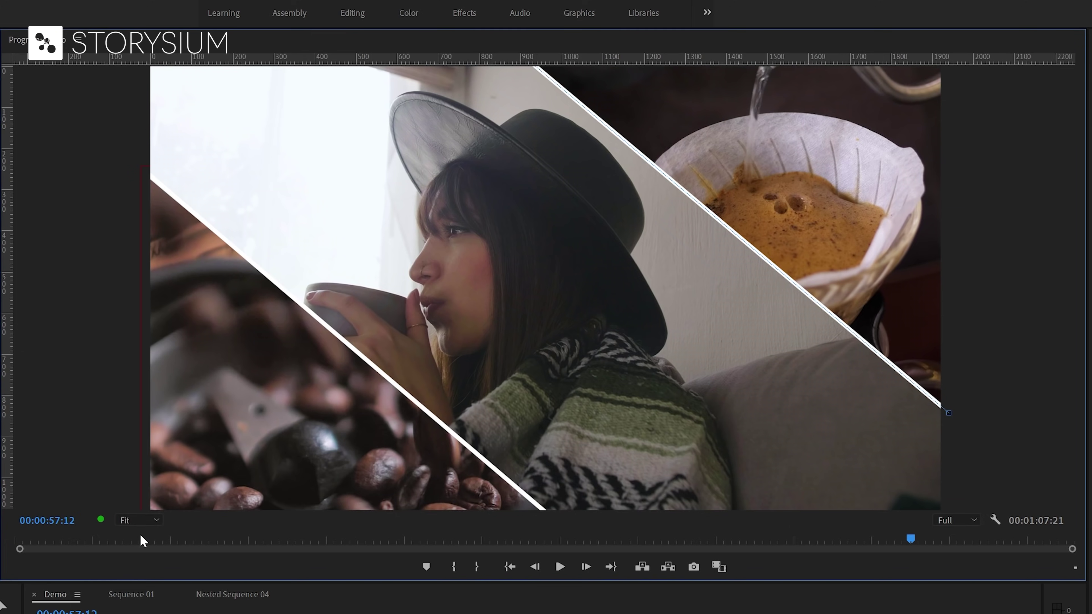
{"action": "key", "text": "ctrl+s"}
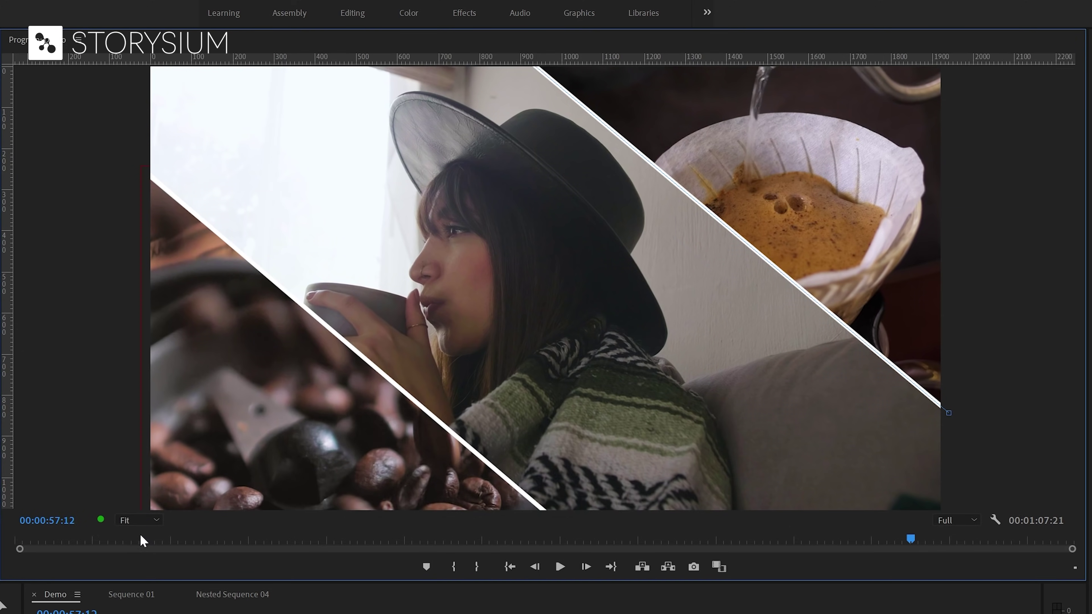